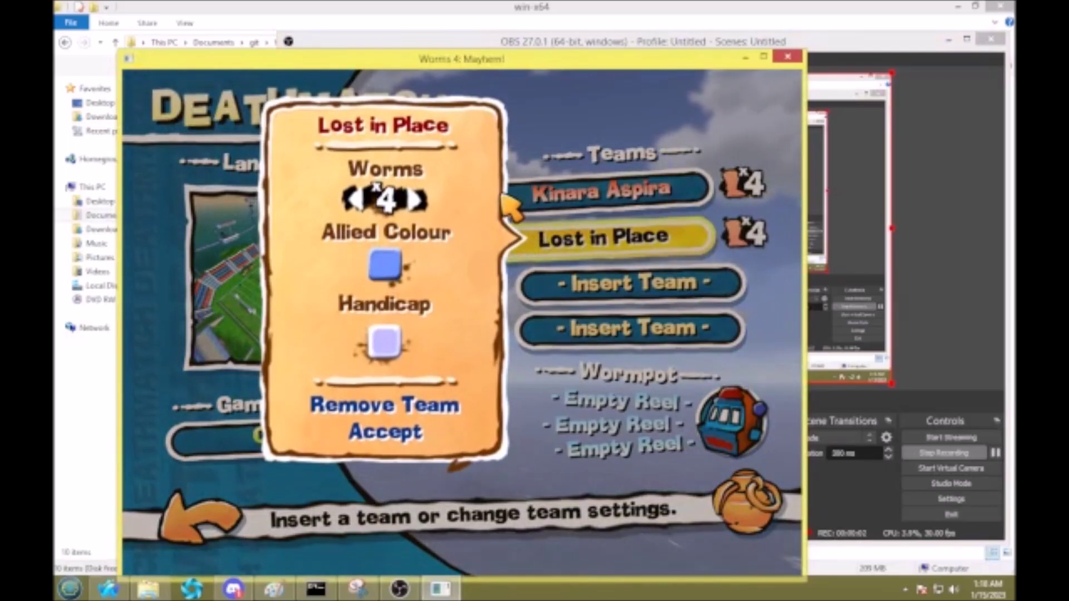
Start the deathmatch with the Chaos game style and select the Concrete Donkey from the weapons.
key(Escape)
key(Down)
key(Return)
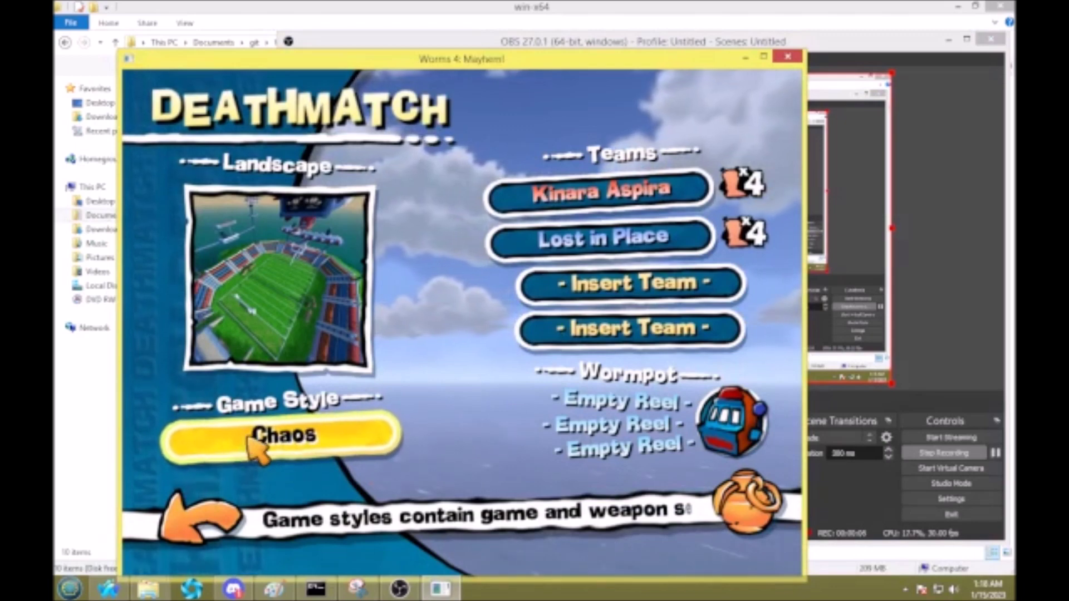
click(746, 495)
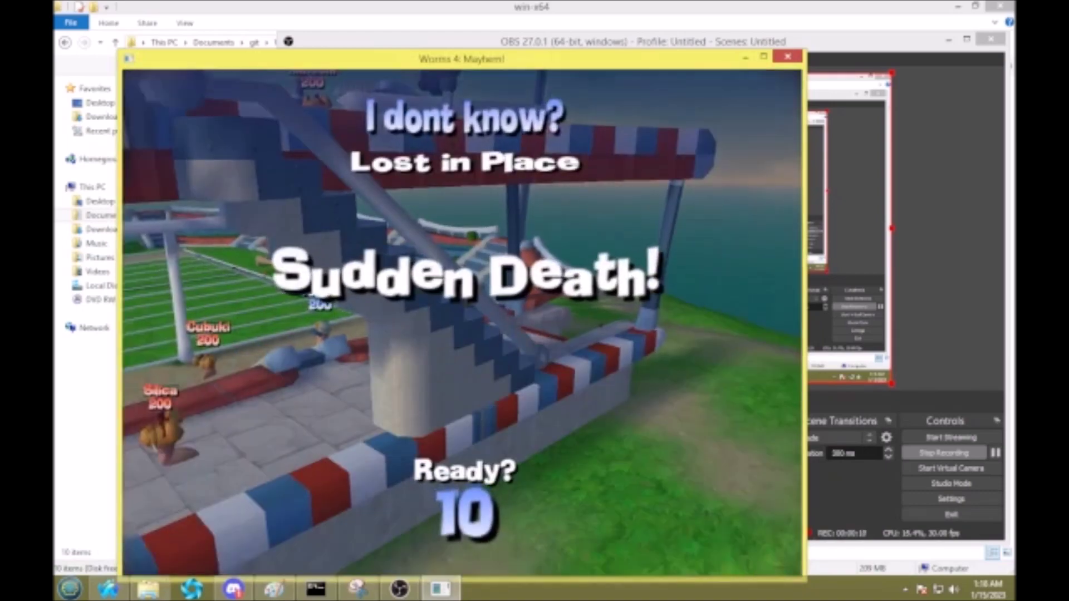
right_click(751, 357)
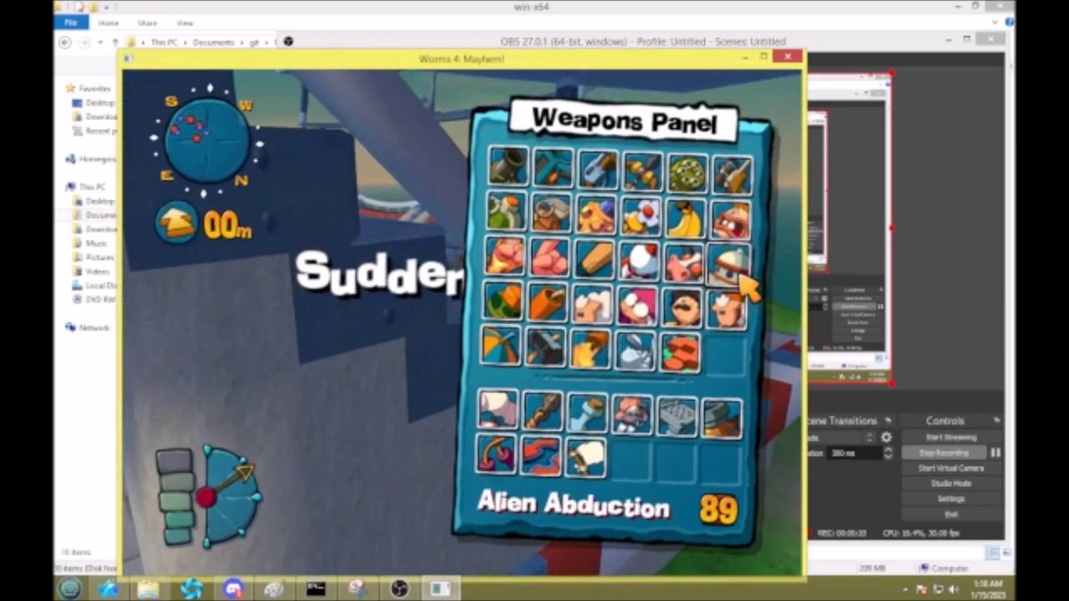
click(632, 356)
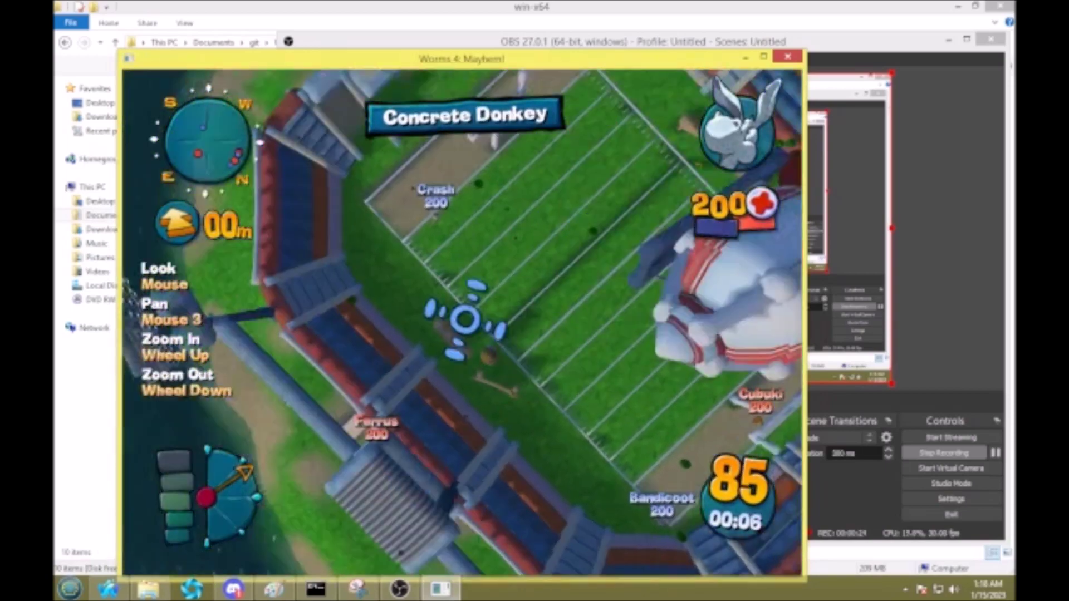
Quit the running match and exit the game to the desktop.
key(Escape)
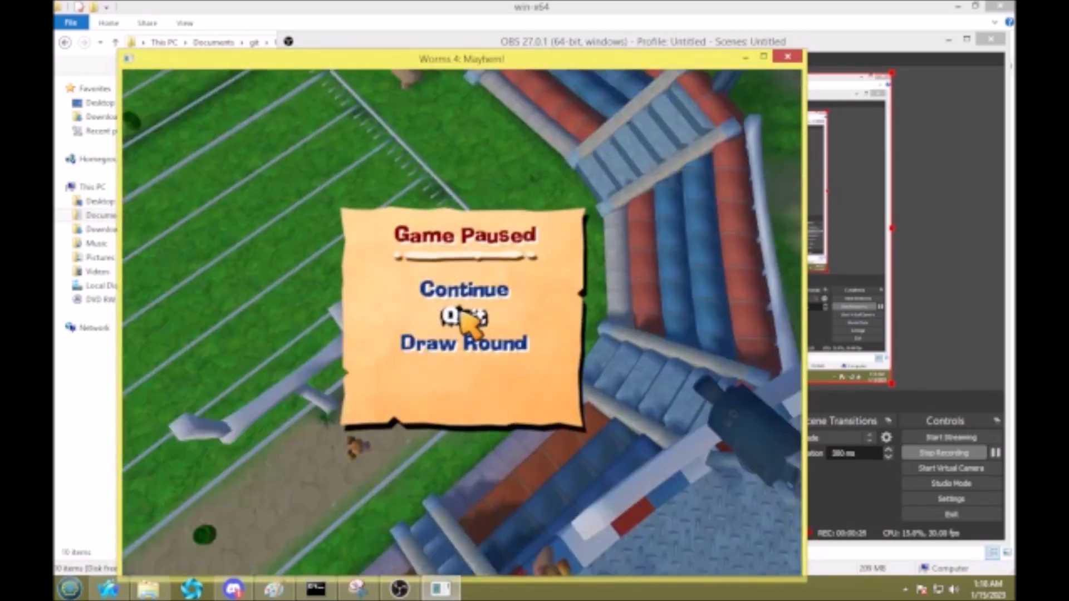
click(465, 318)
click(462, 368)
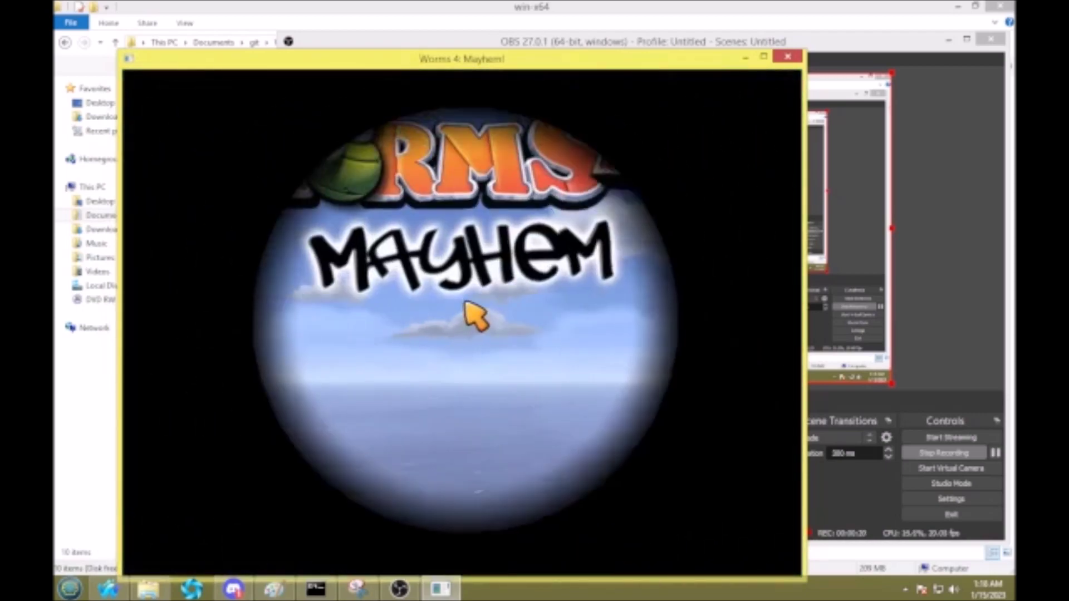
key(Escape)
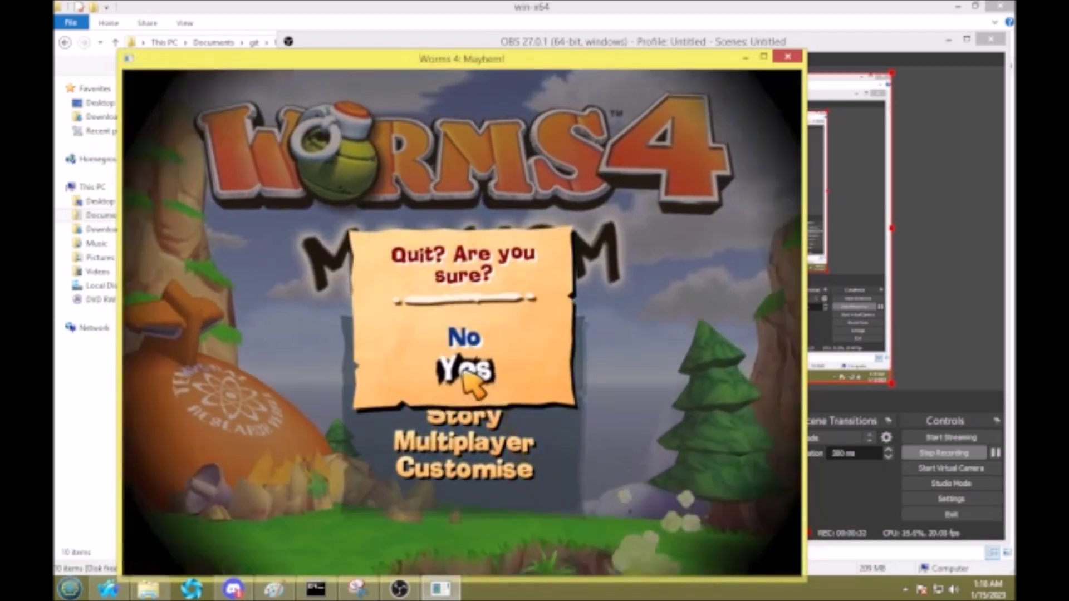
click(465, 373)
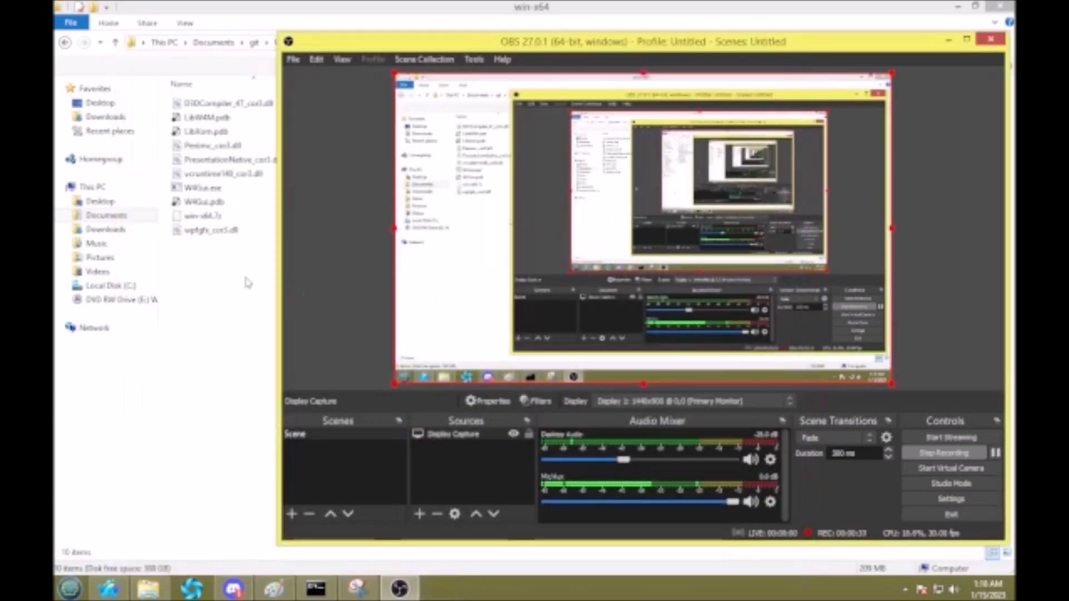
Launch W4Gui.exe from the win-x64 folder and open the SaveGame.xom save file in it.
click(214, 241)
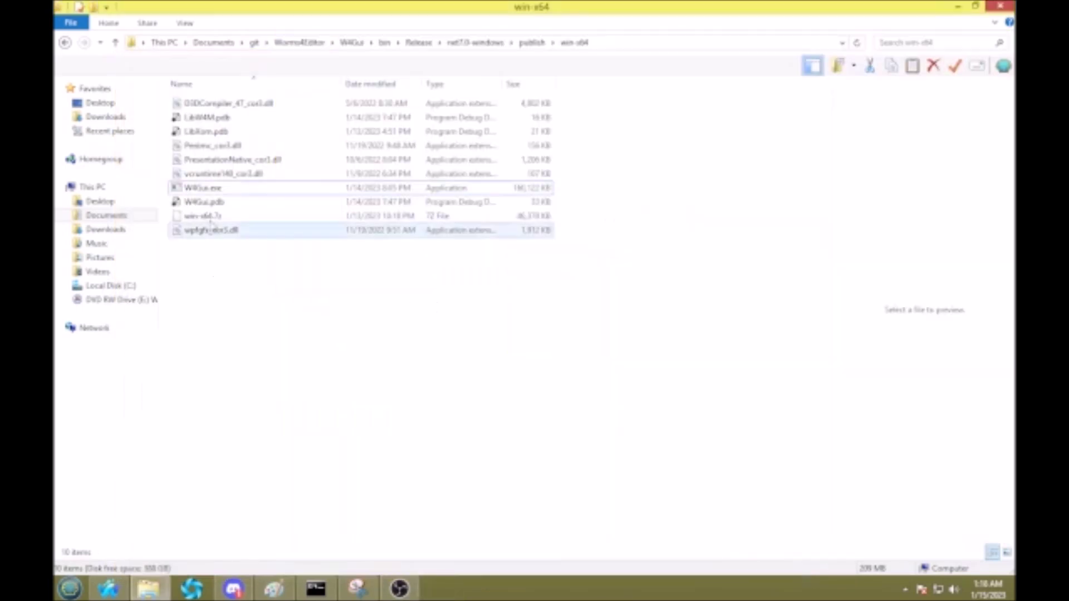
double_click(221, 189)
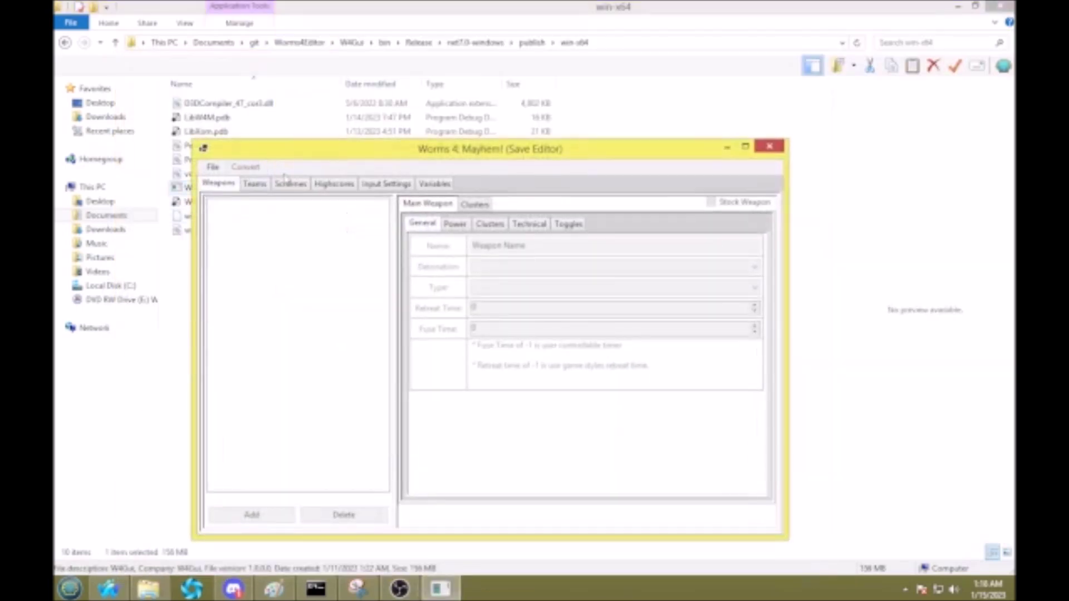
click(212, 167)
click(230, 181)
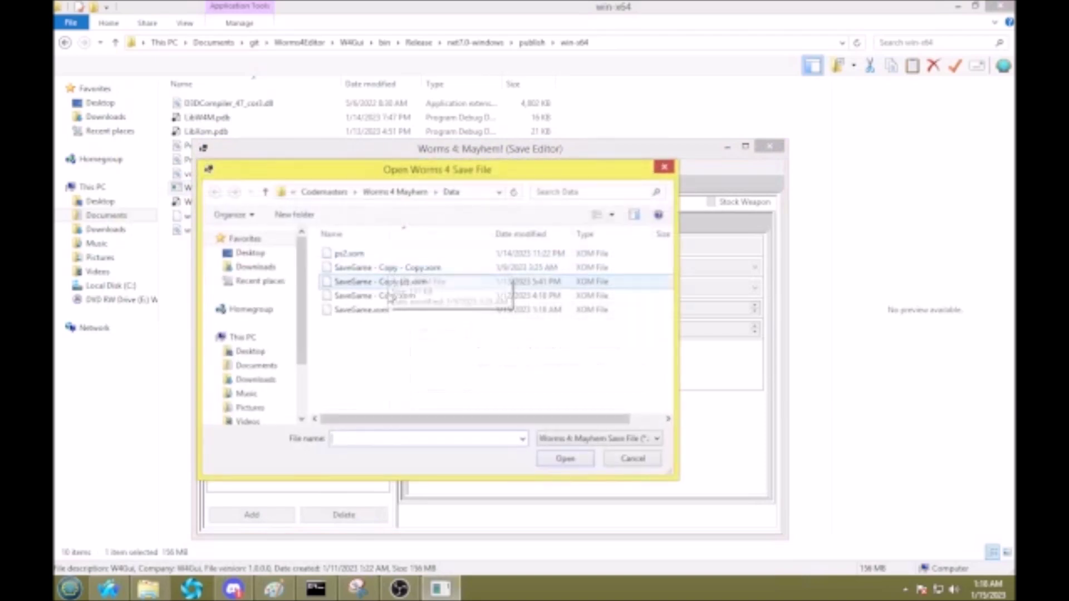
double_click(365, 308)
Check the save file's schemes in the save editor and close the editor.
click(287, 185)
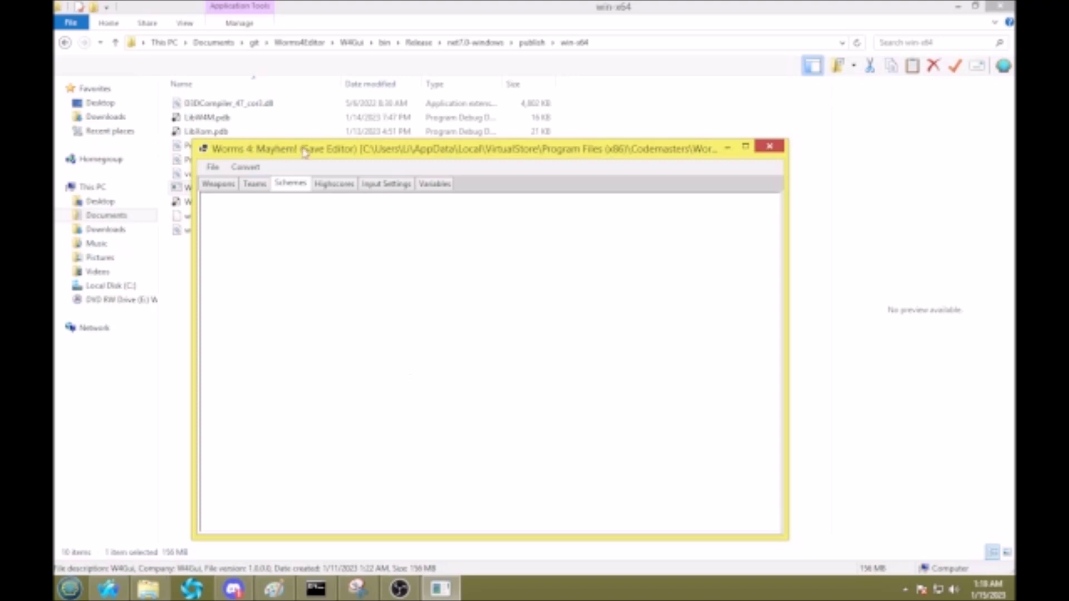
drag(305, 152, 377, 124)
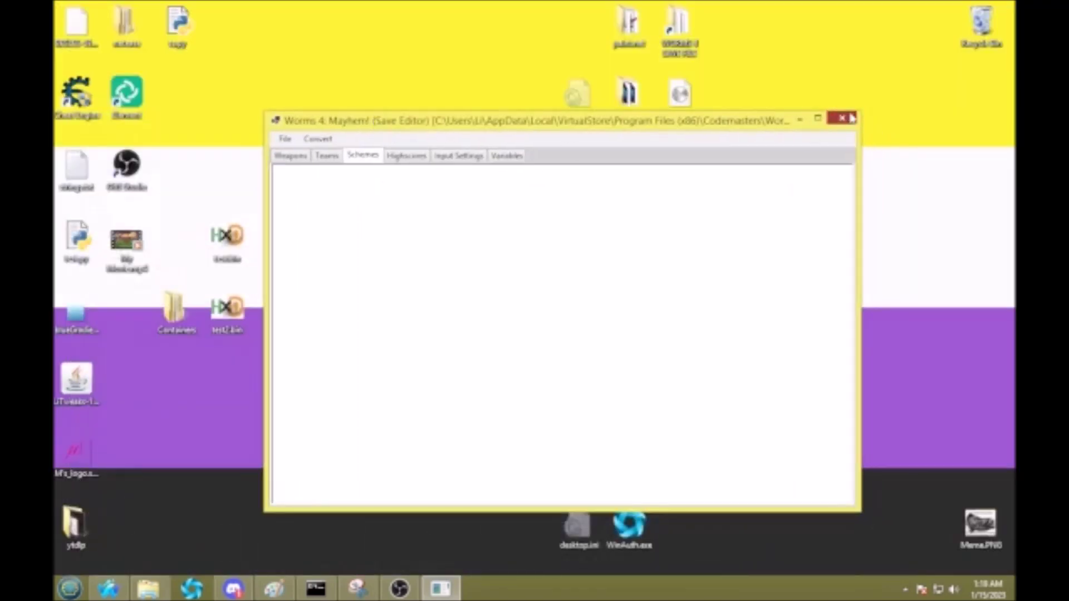
click(851, 118)
Duplicate Local.xml within the Worms 4 Mayhem Data\Tweak folder, granting administrator permission for the copy.
mouse_move(148, 589)
click(165, 534)
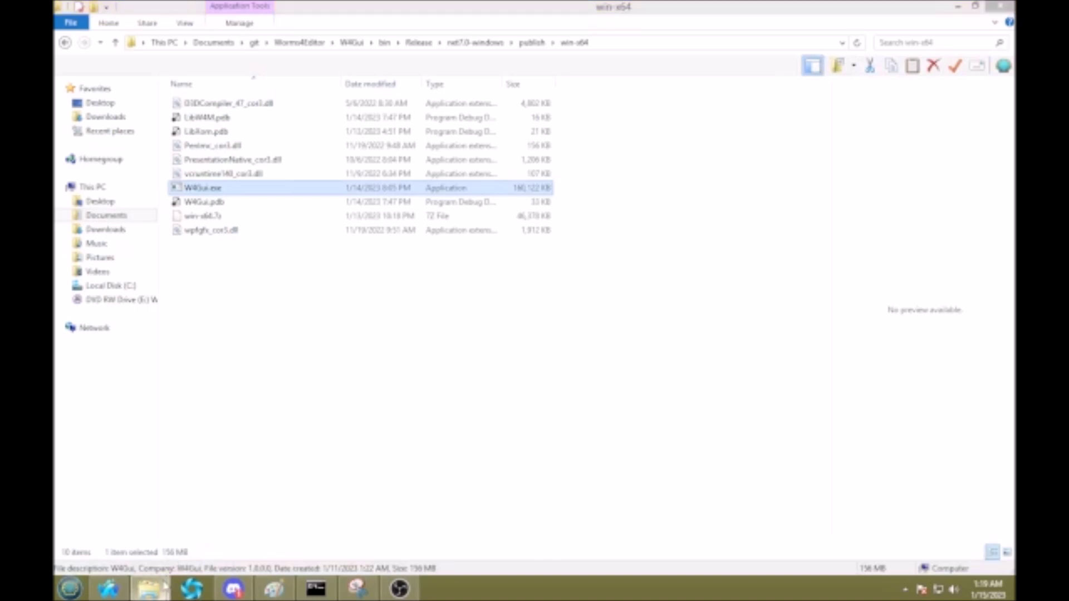
mouse_move(148, 589)
click(253, 528)
key(super+d)
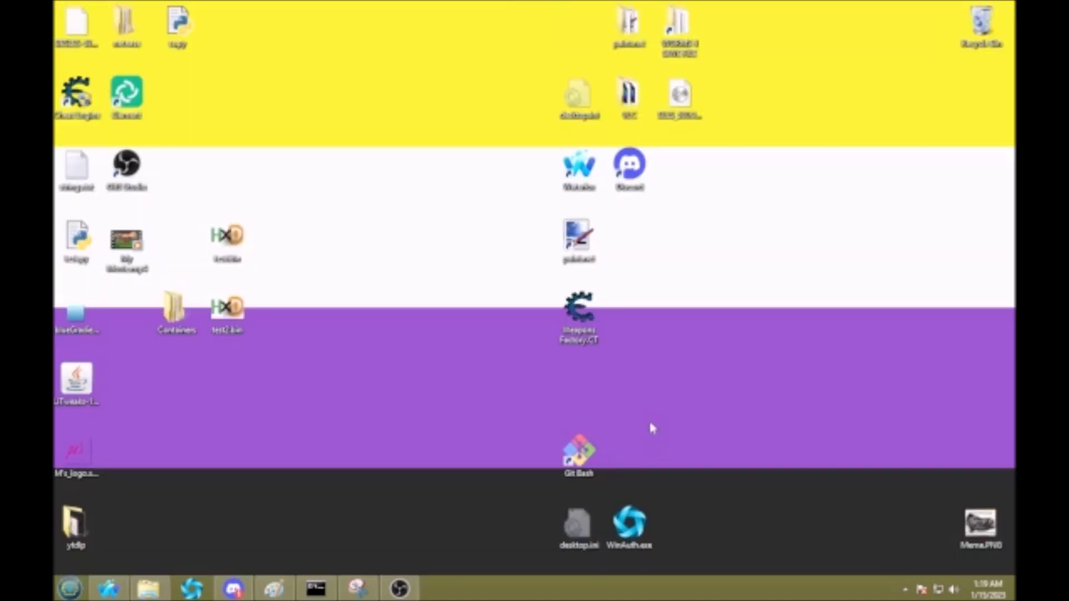
mouse_move(148, 589)
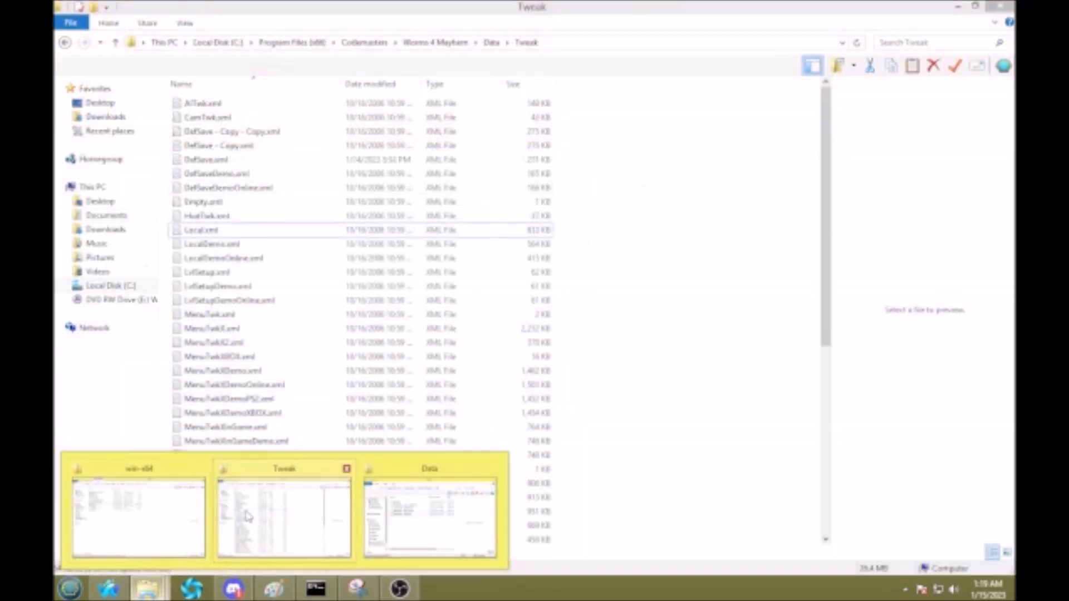
click(284, 518)
click(228, 230)
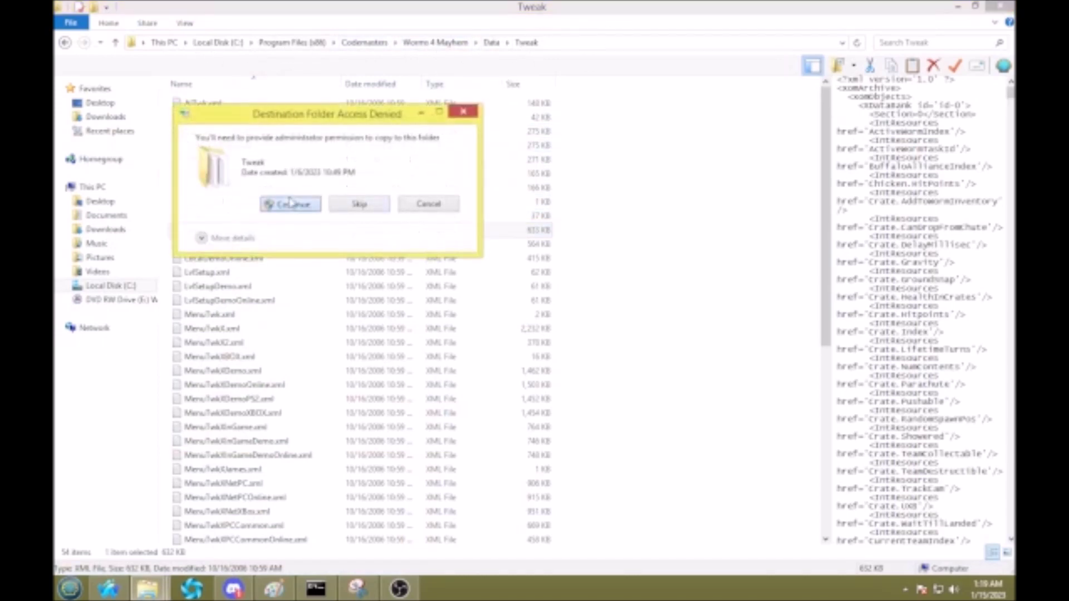
click(286, 202)
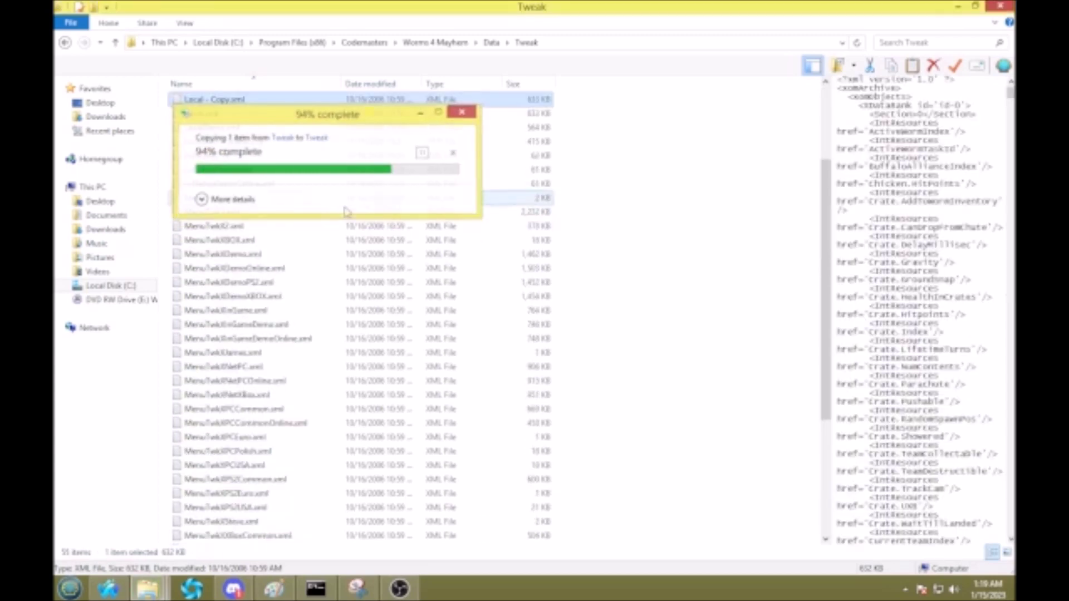
Open the original Local.xml in Notepad++ and find the scheme entry named Standard.
right_click(212, 112)
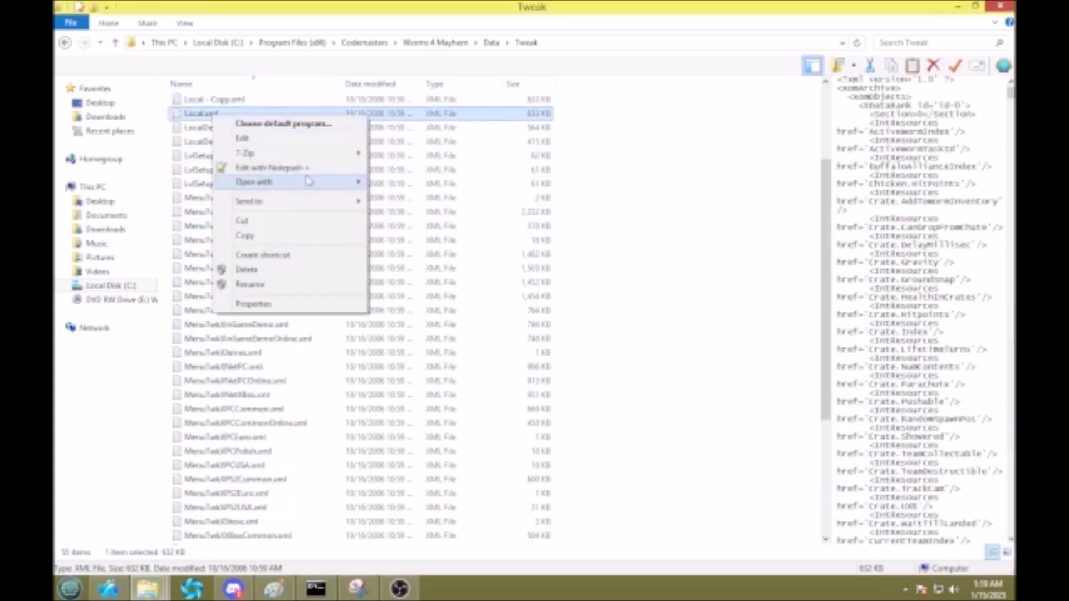
click(309, 169)
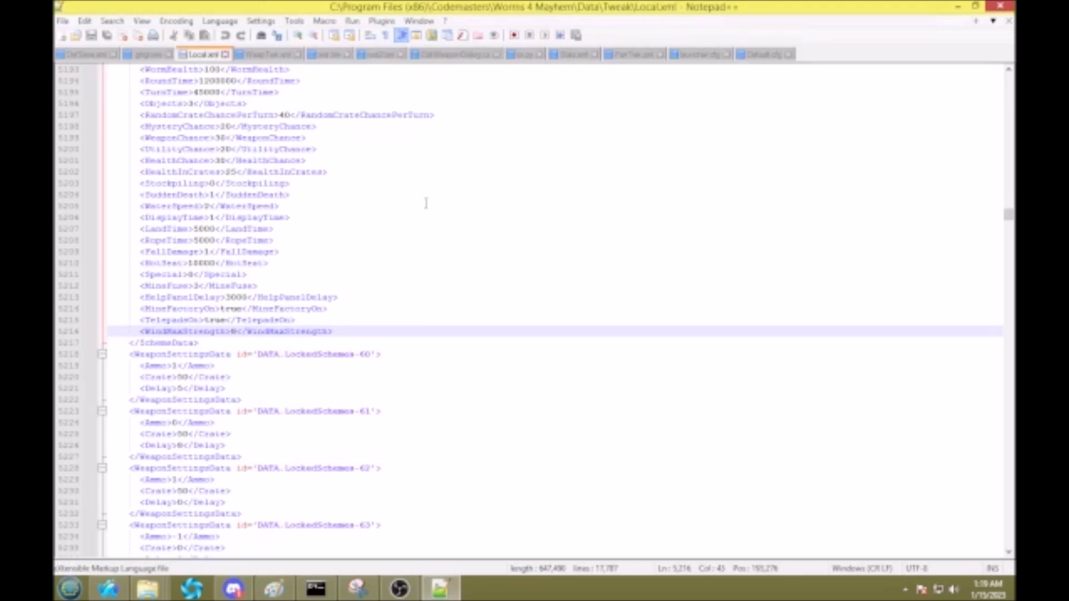
key(ctrl+f)
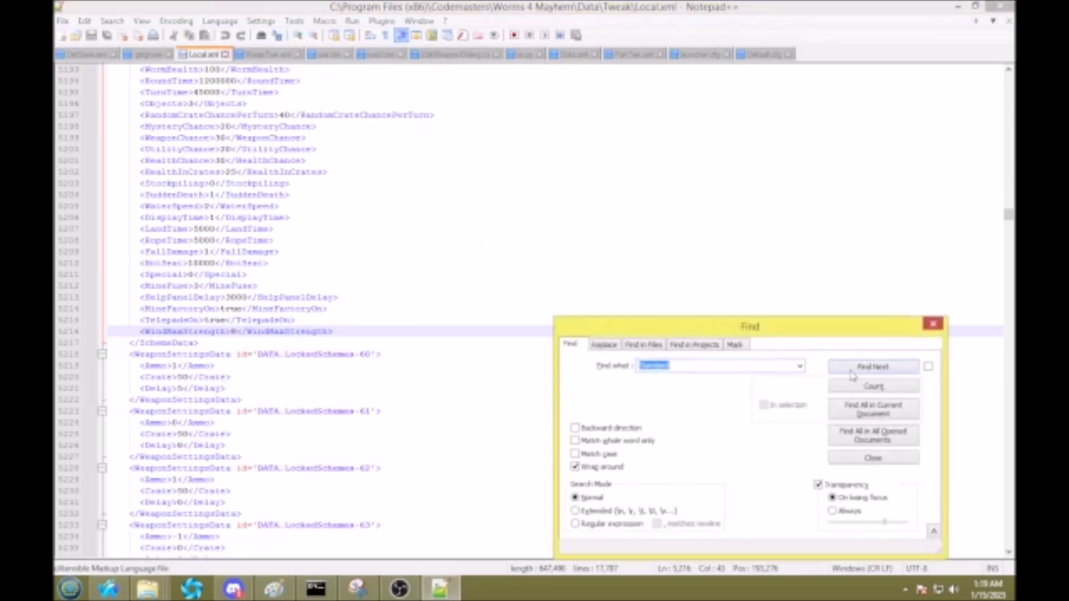
click(857, 368)
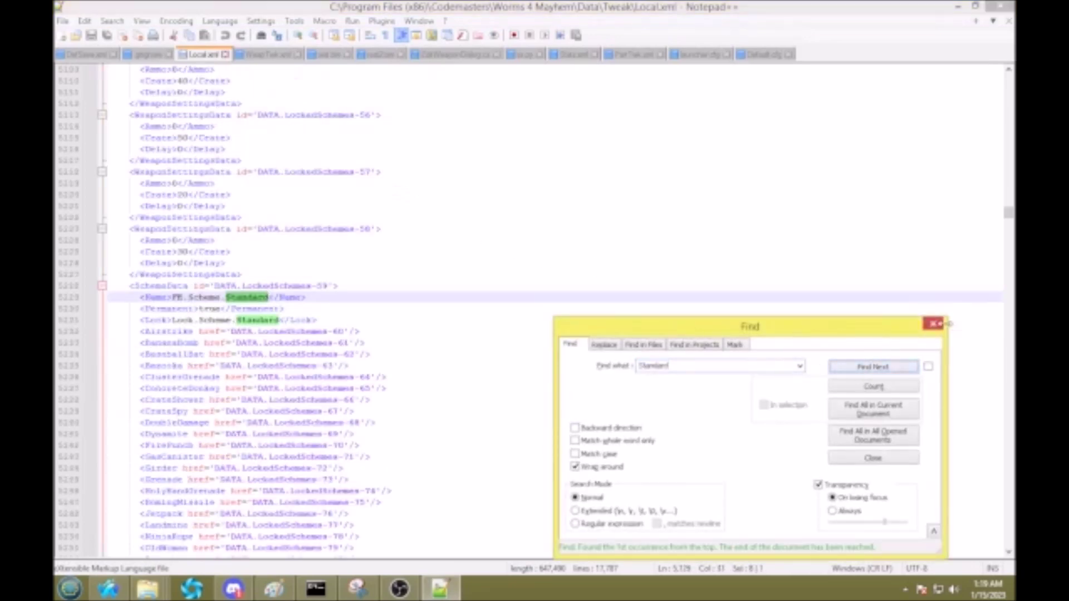
click(941, 324)
Examine the Standard scheme's SchemeData block, including its id and the weapon entries with their LockedSchemes references.
drag(129, 286, 348, 285)
click(236, 286)
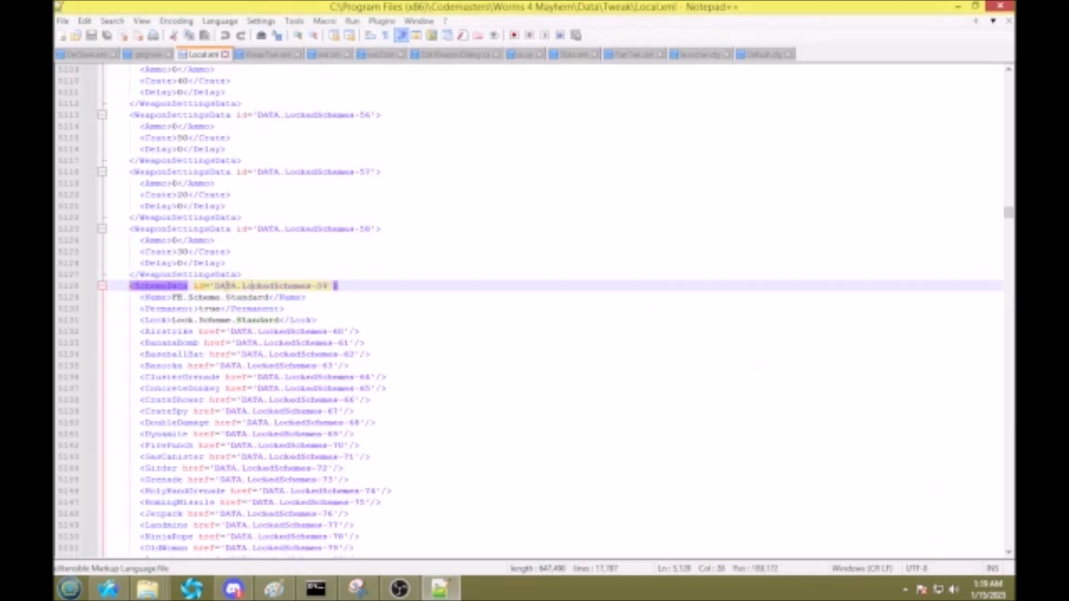
drag(220, 285, 320, 280)
click(331, 305)
scroll(331, 305, down, 4)
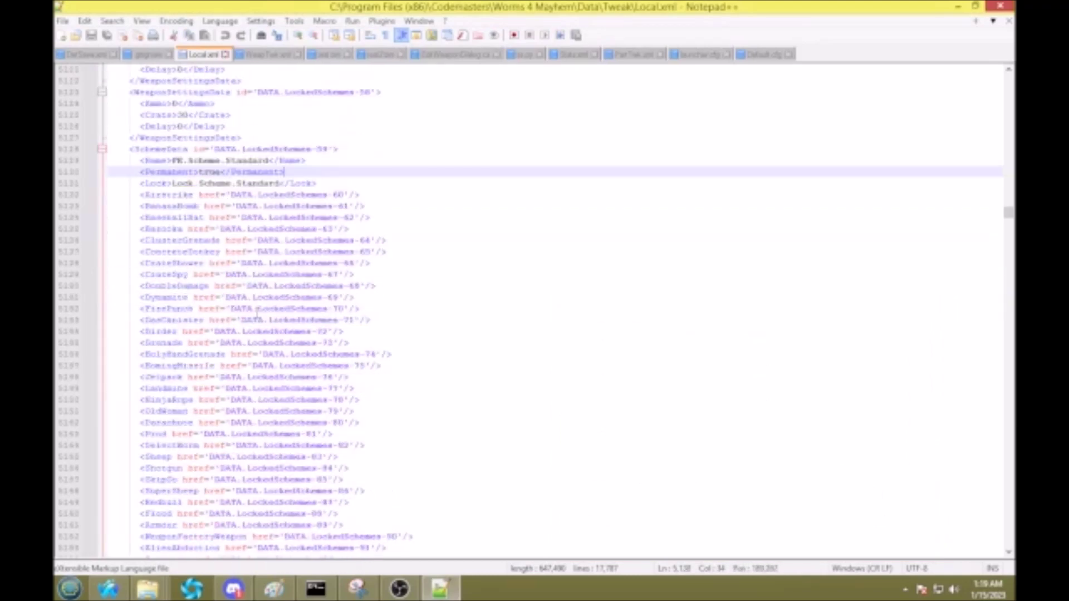
click(261, 250)
click(158, 297)
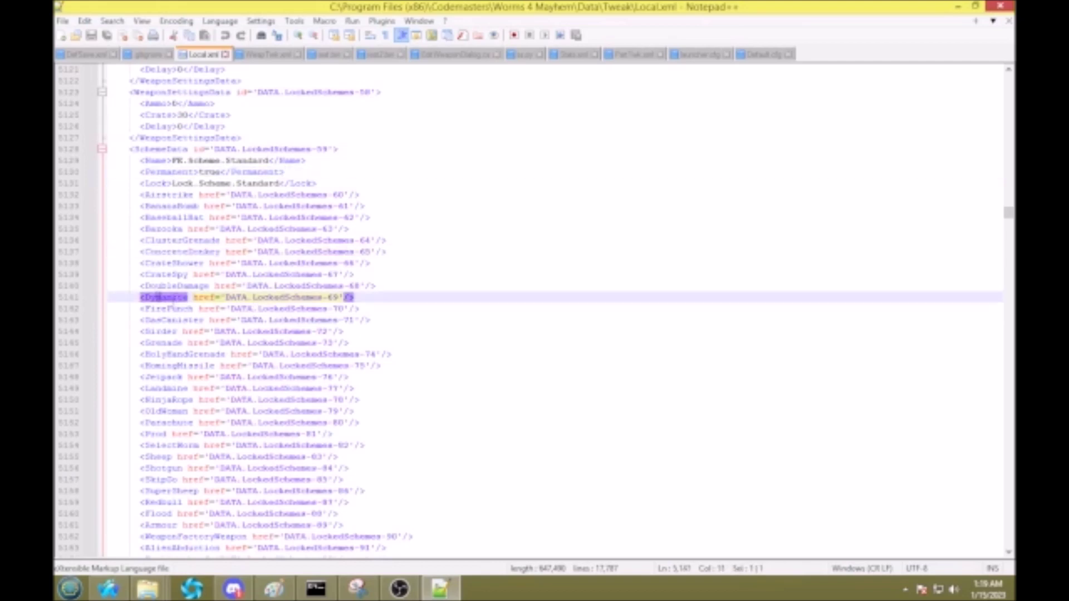
scroll(172, 305, down, 3)
scroll(172, 305, up, 4)
click(173, 277)
scroll(191, 303, down, 3)
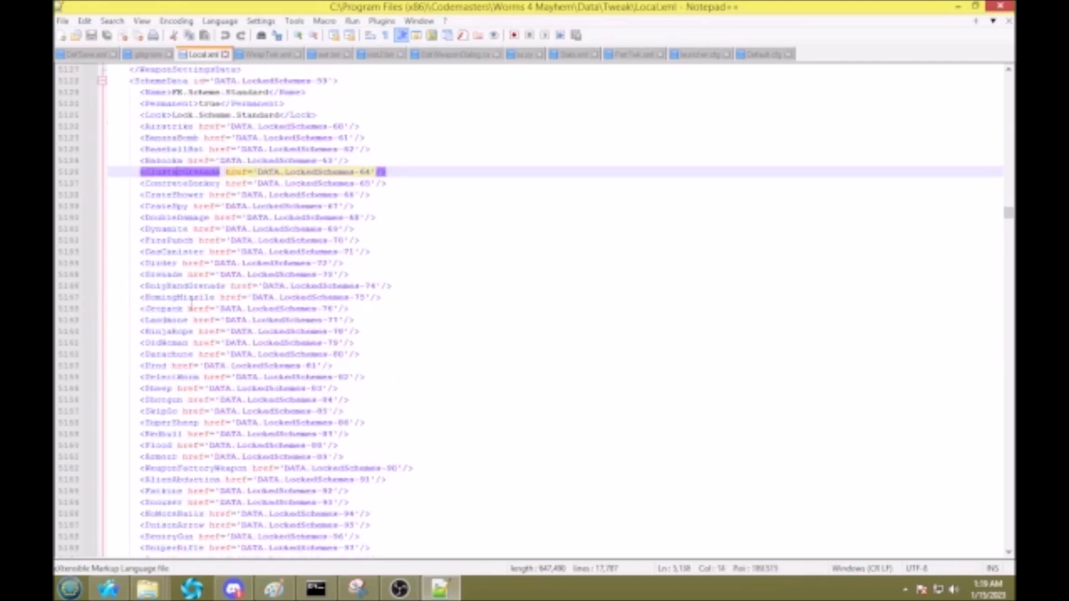
scroll(191, 303, down, 9)
scroll(233, 308, up, 1)
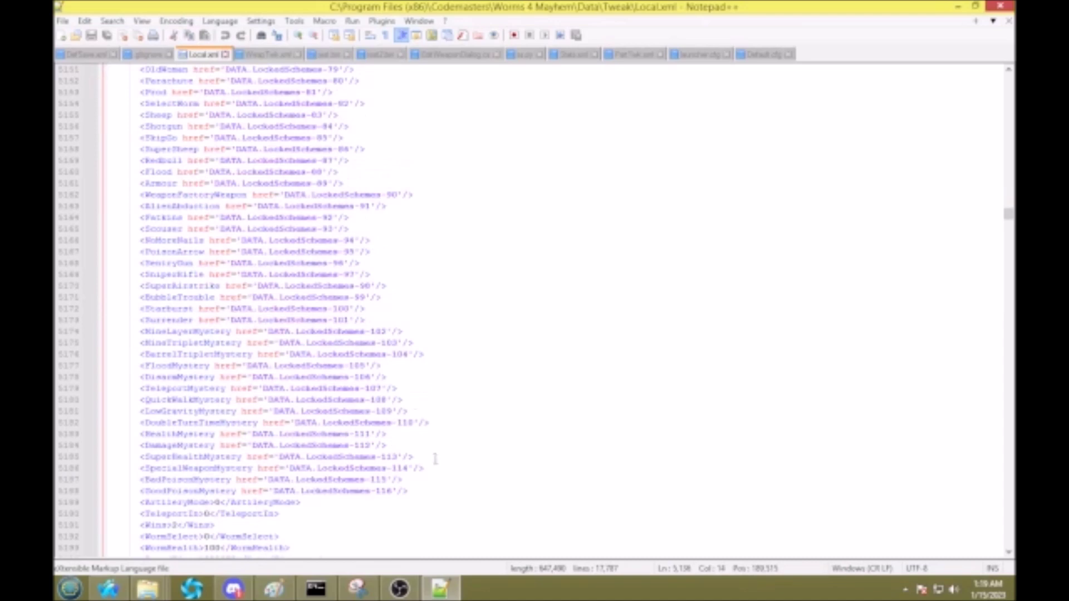
Examine the WeaponSettingsData blocks following the Standard scheme, including their Ammo, Crate and Delay values.
scroll(435, 445, down, 15)
drag(291, 363, 295, 240)
click(390, 377)
drag(222, 332, 137, 328)
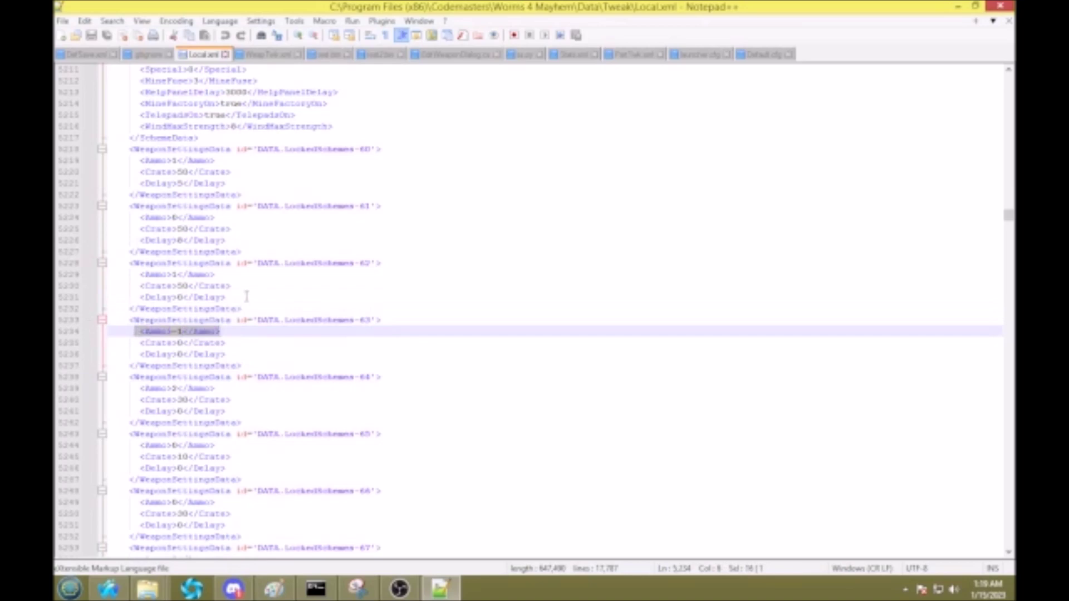
drag(218, 275, 139, 275)
click(146, 277)
double_click(181, 286)
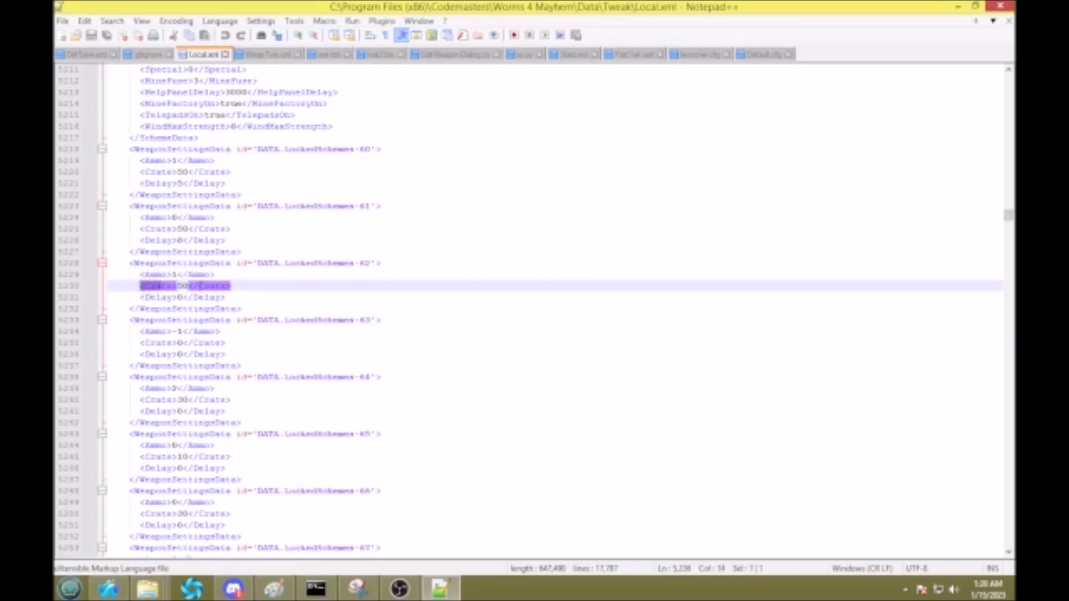
drag(225, 297, 142, 297)
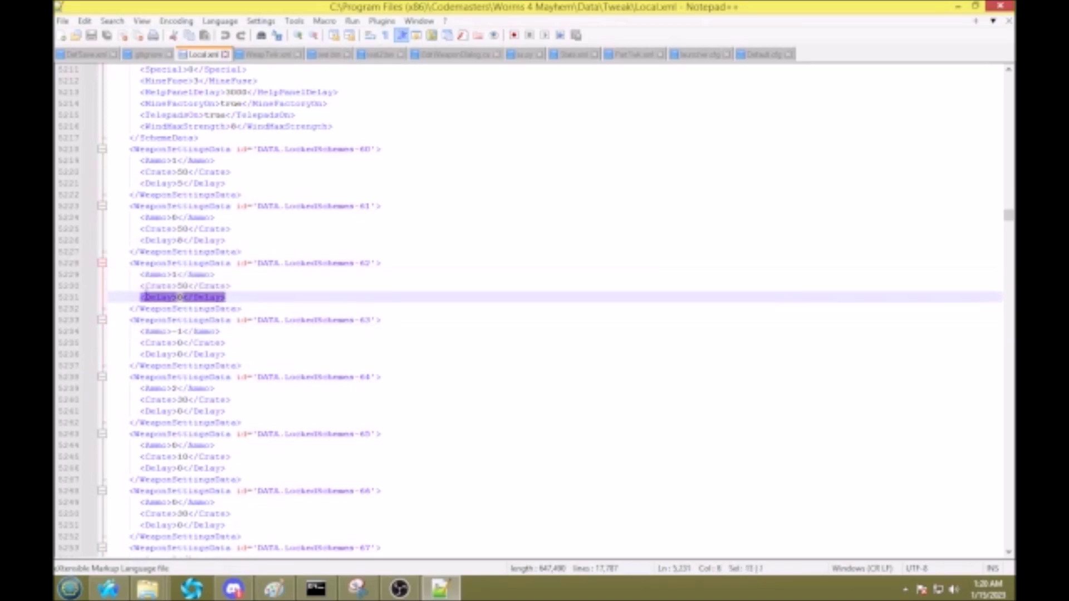
click(257, 287)
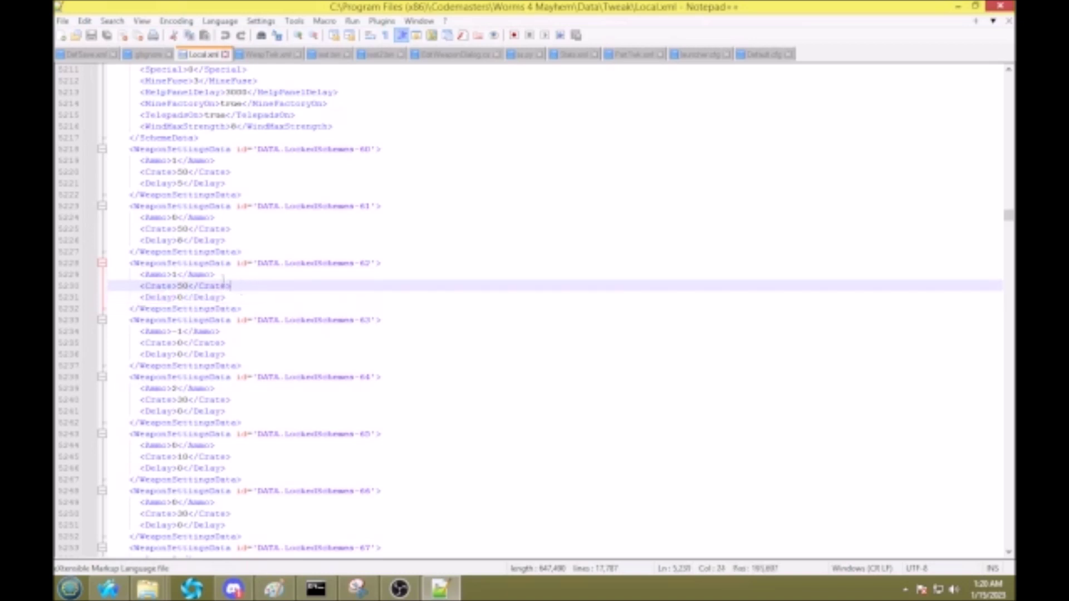
Replace all matches of the regular expression <Ammo>.*</Ammo> with <Ammo>-1</Ammo> throughout Local.xml.
key(ctrl+f)
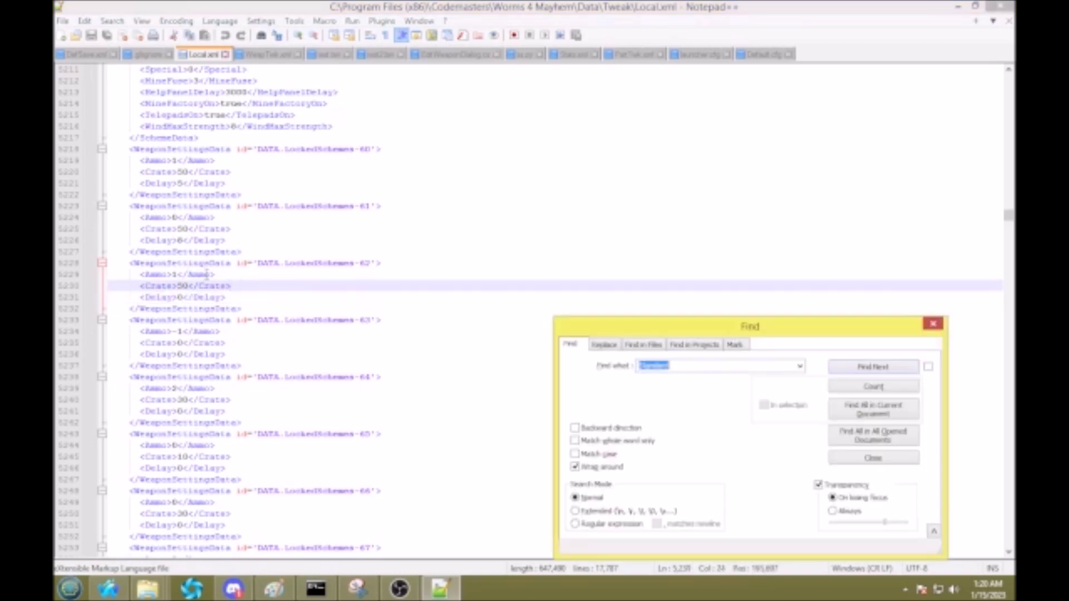
click(605, 344)
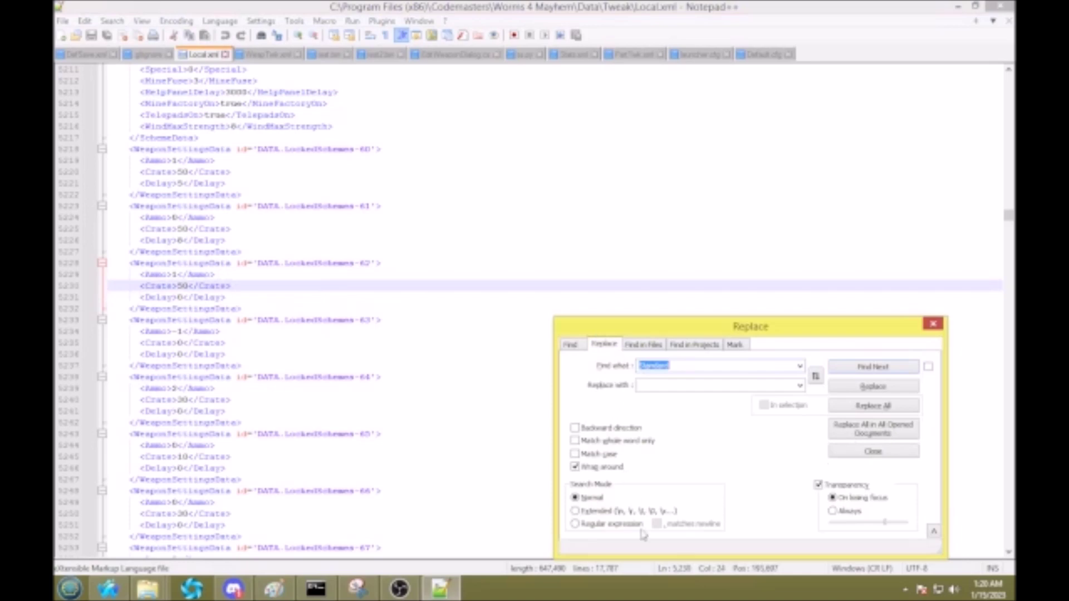
click(610, 524)
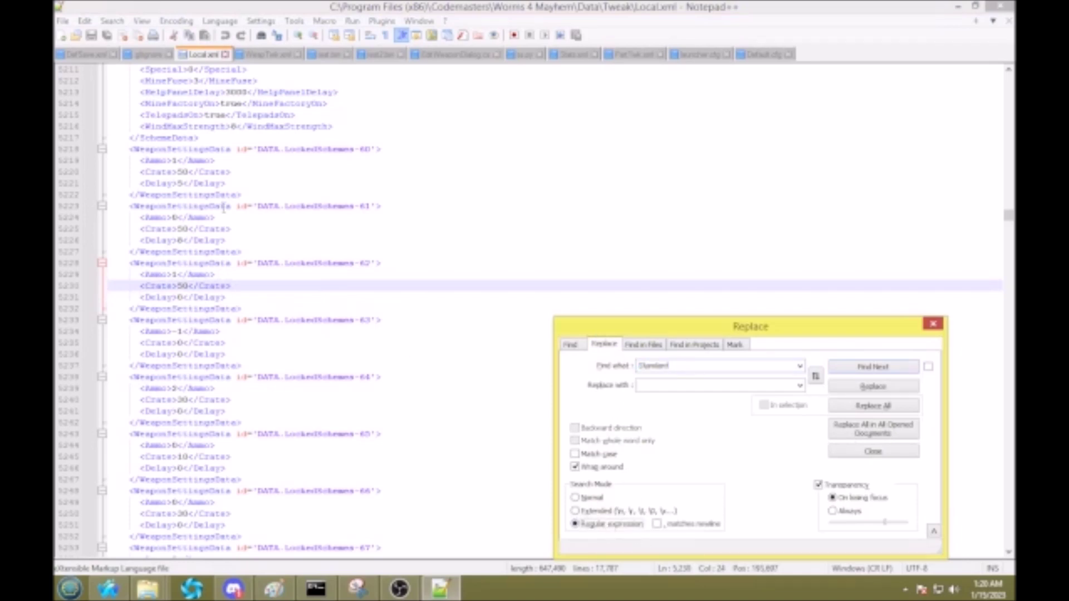
drag(216, 217, 136, 217)
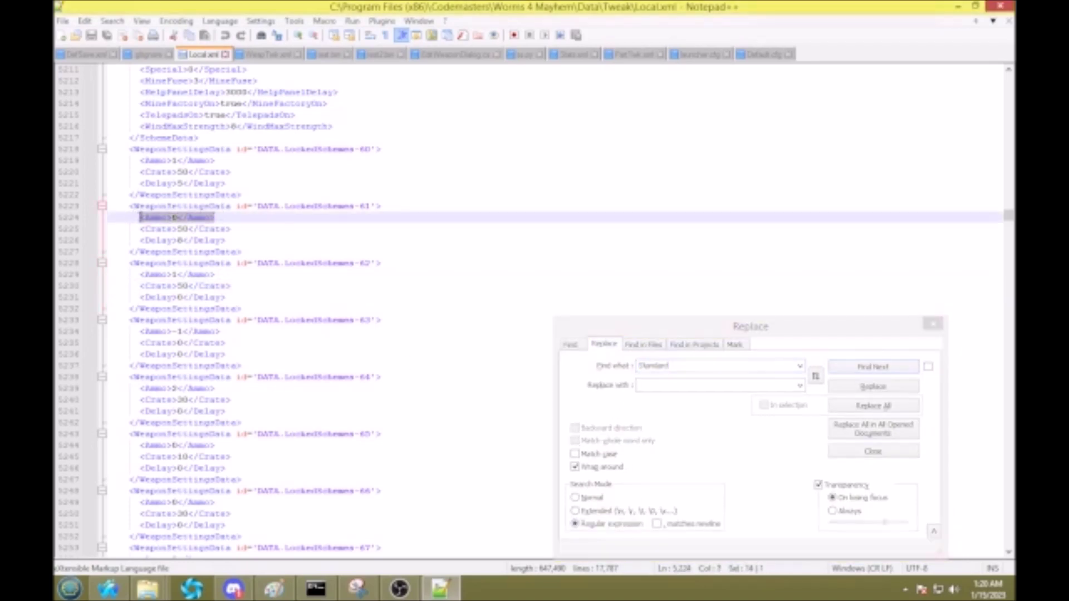
key(ctrl+h)
click(708, 366)
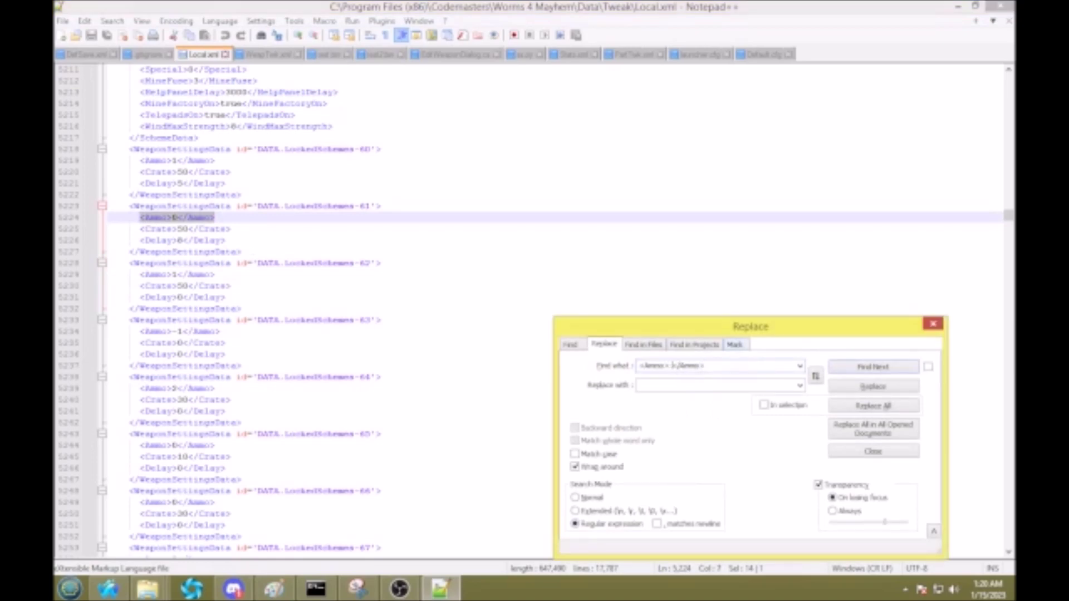
drag(708, 365, 562, 372)
key(ctrl+c)
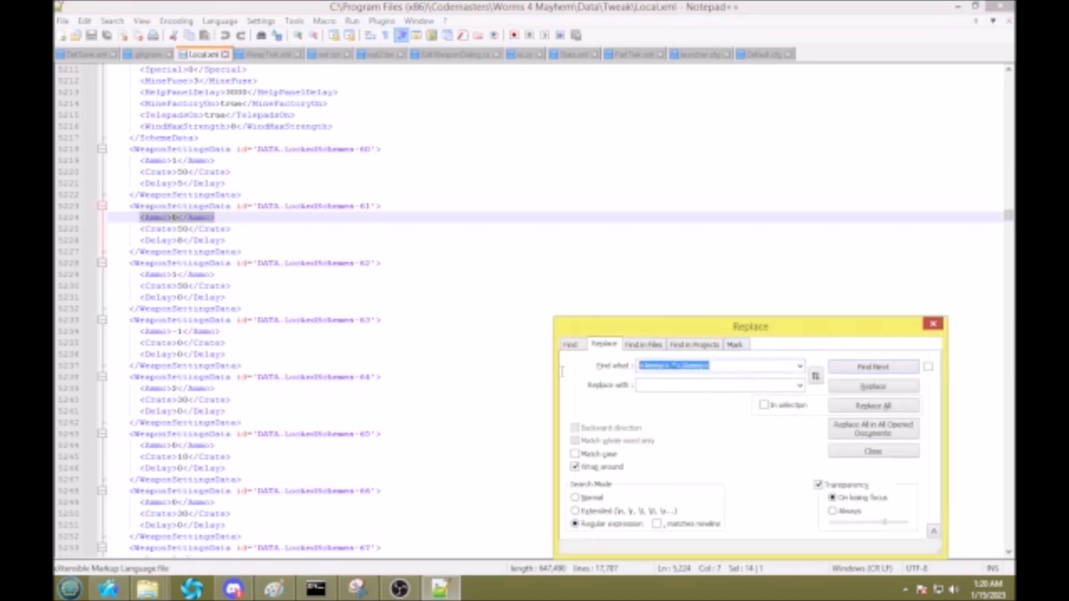
click(667, 386)
key(ctrl+v)
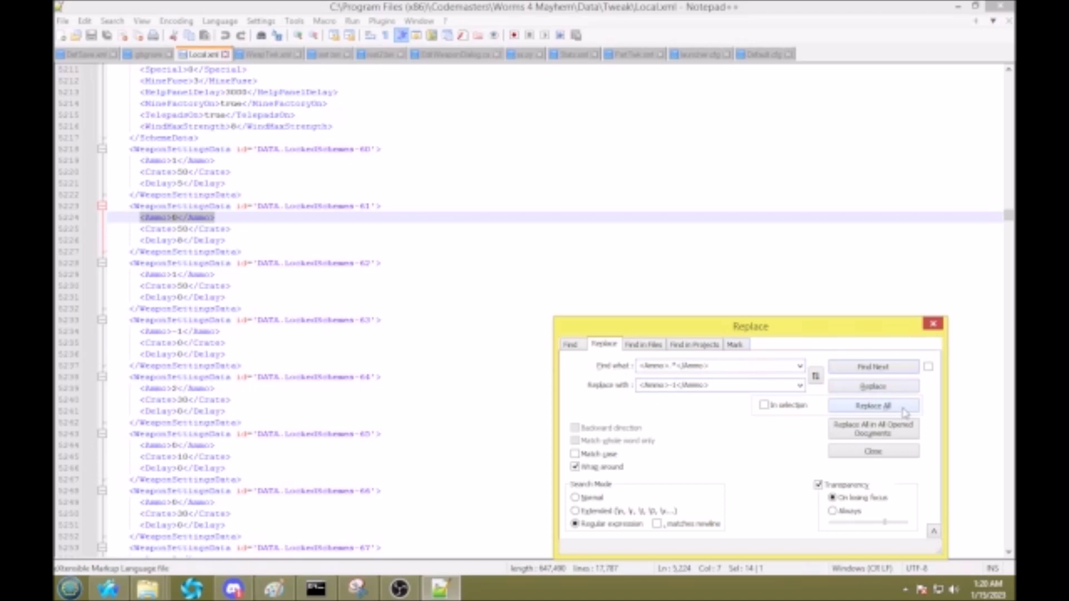
click(878, 413)
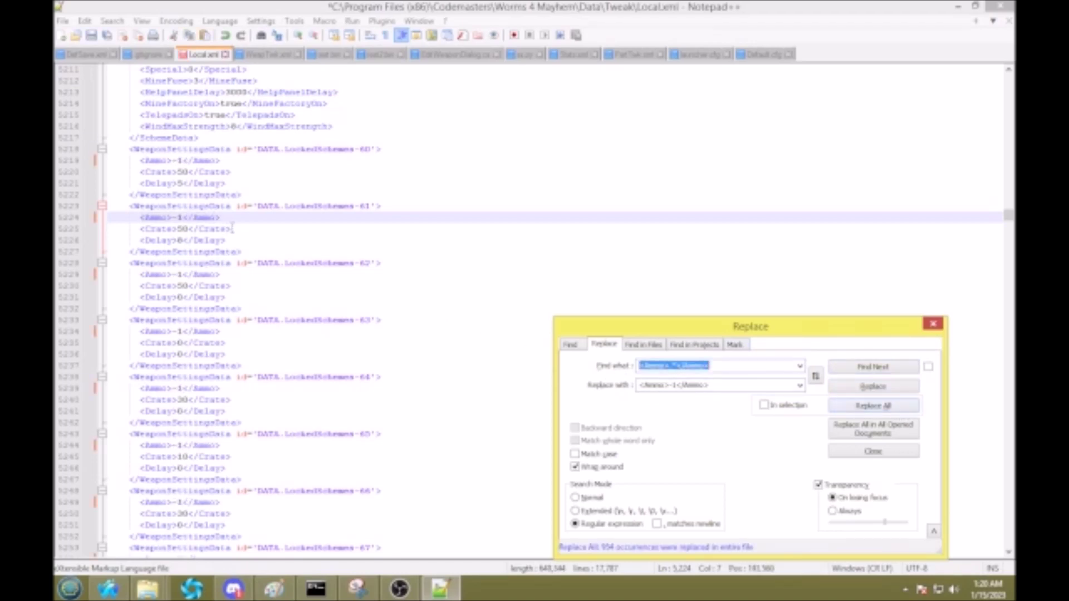
Replace all matches of the regular expression <Crate>.*</Crate> with <Crate>0</Crate> throughout the file.
drag(232, 229, 141, 228)
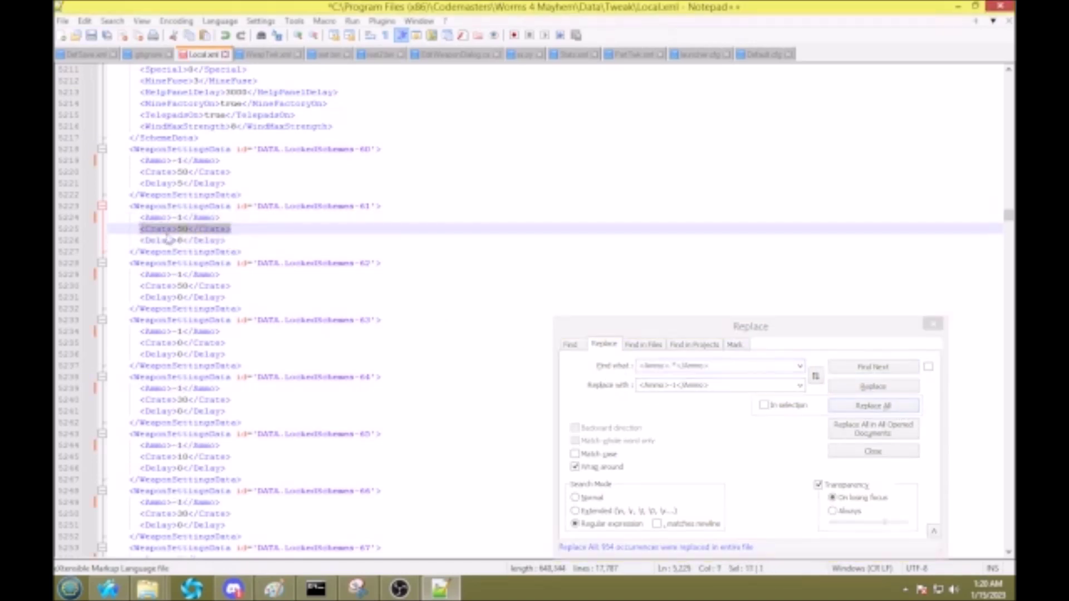
key(ctrl+h)
key(ctrl+c)
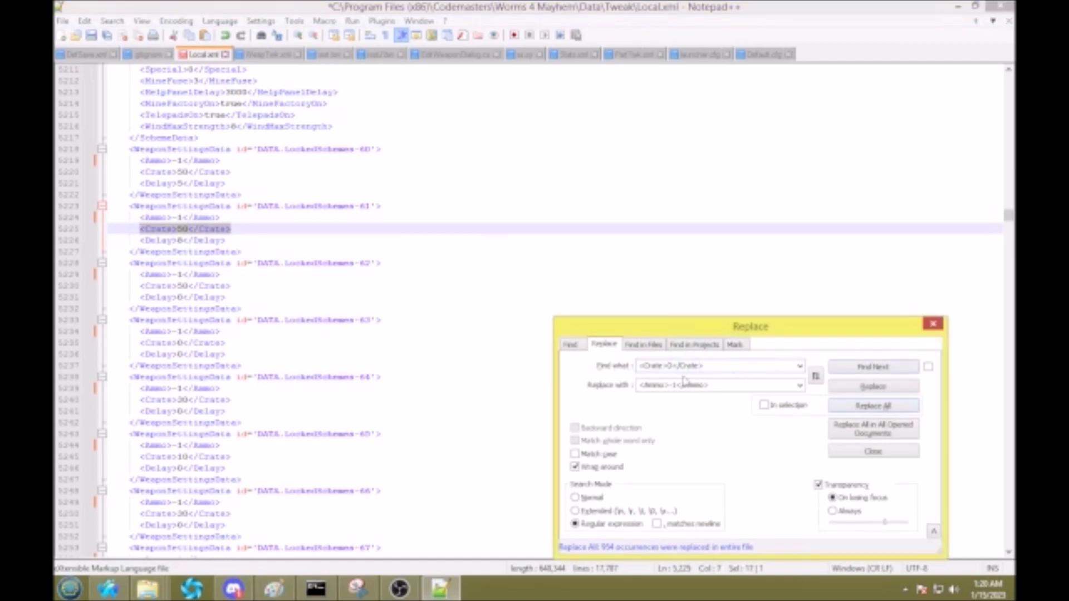
double_click(677, 380)
key(ctrl+v)
double_click(676, 367)
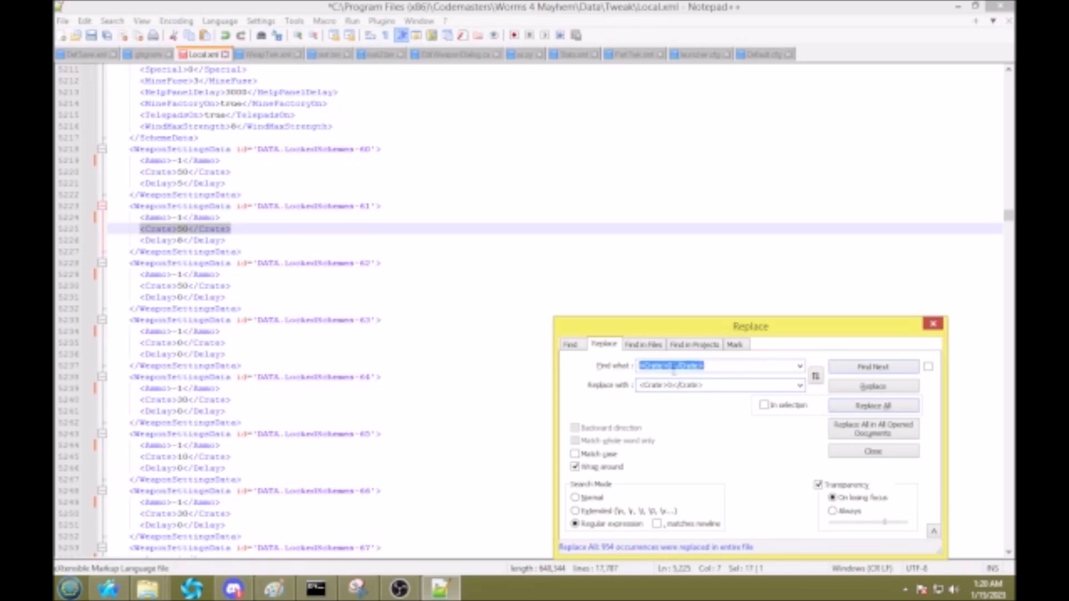
click(674, 366)
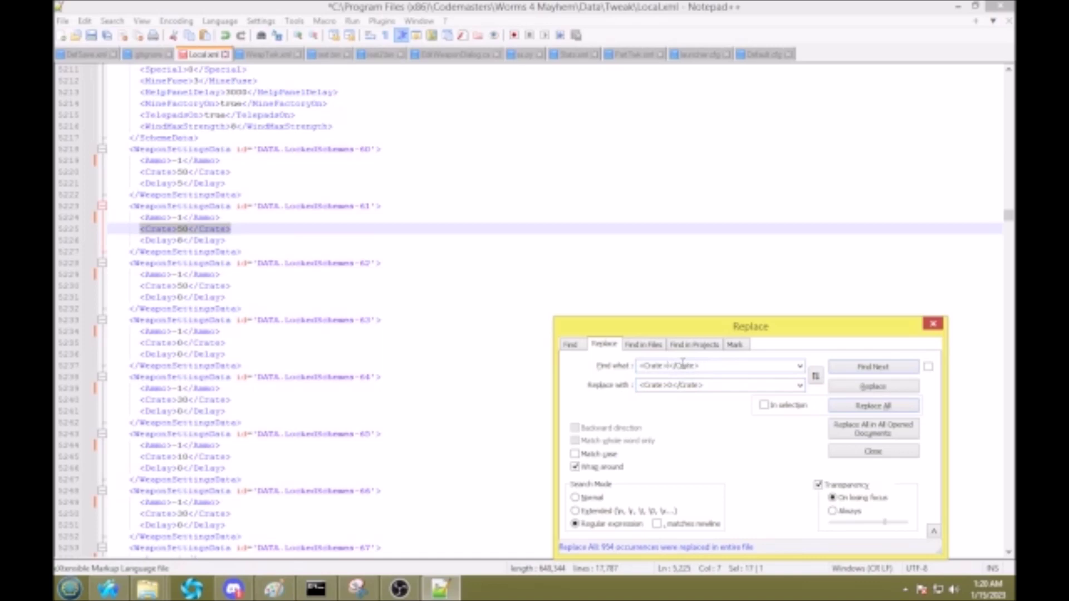
click(890, 409)
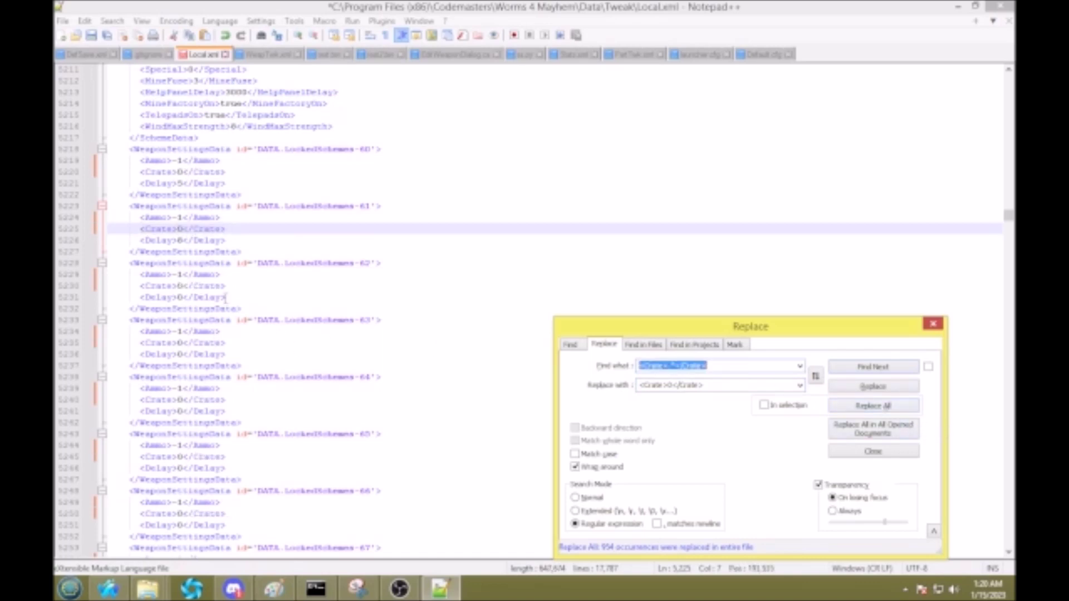
Replace all matches of <Delay>.*</Delay> with <Delay>0</Delay> throughout the file and save Local.xml with administrator rights.
drag(226, 298, 140, 298)
key(ctrl+c)
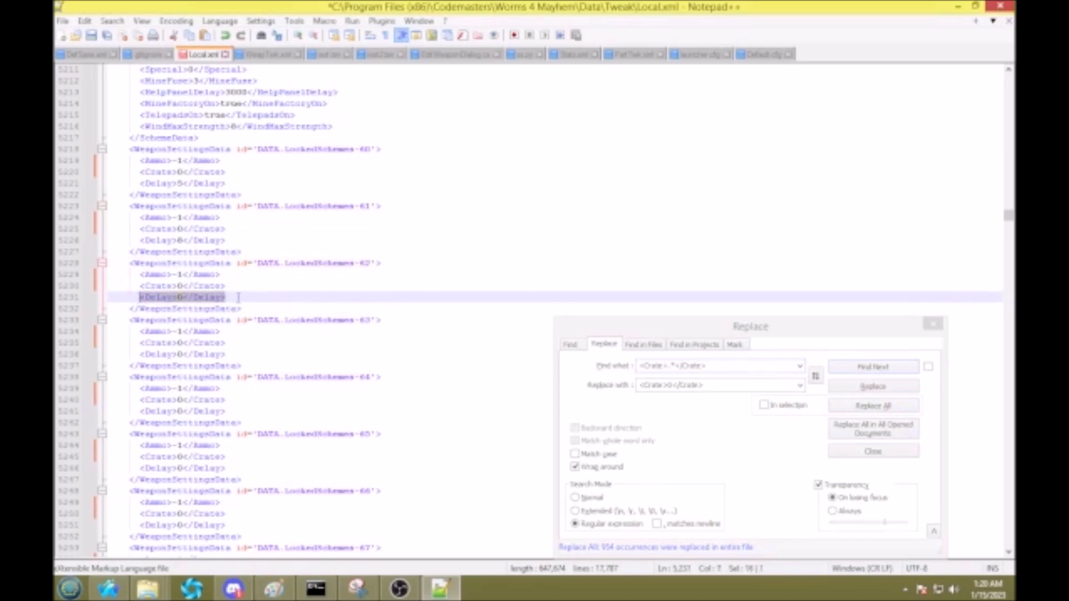
key(ctrl+h)
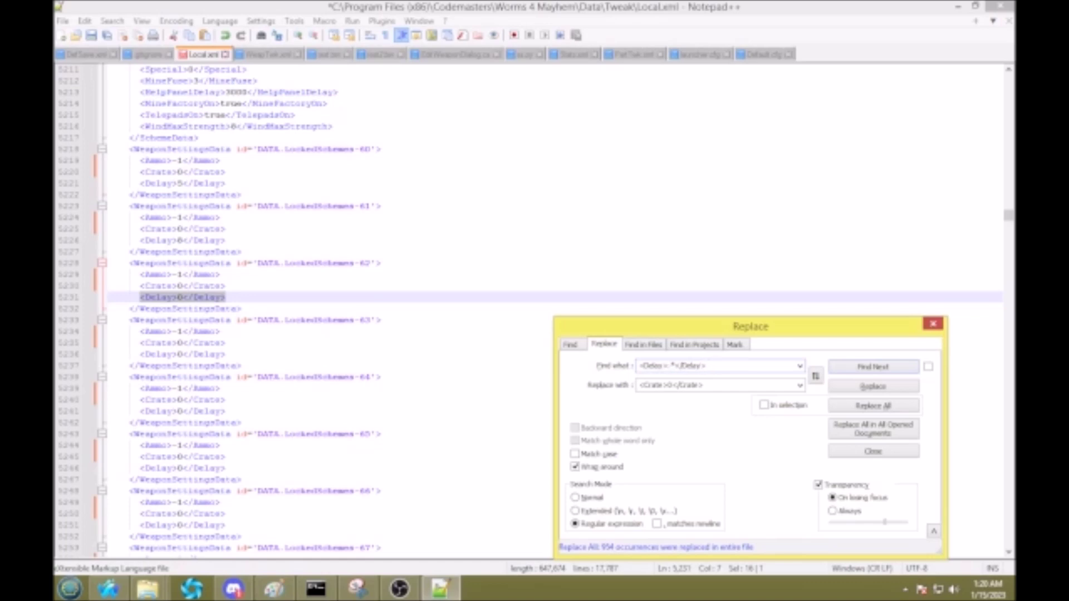
double_click(707, 380)
key(ctrl+v)
click(873, 406)
click(933, 323)
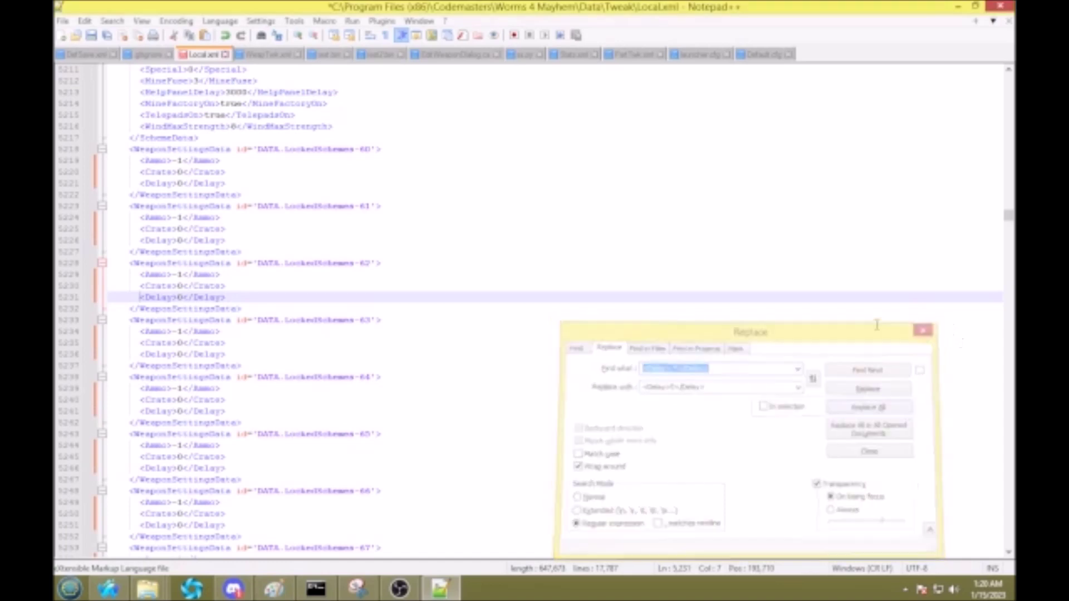
click(506, 252)
key(ctrl+s)
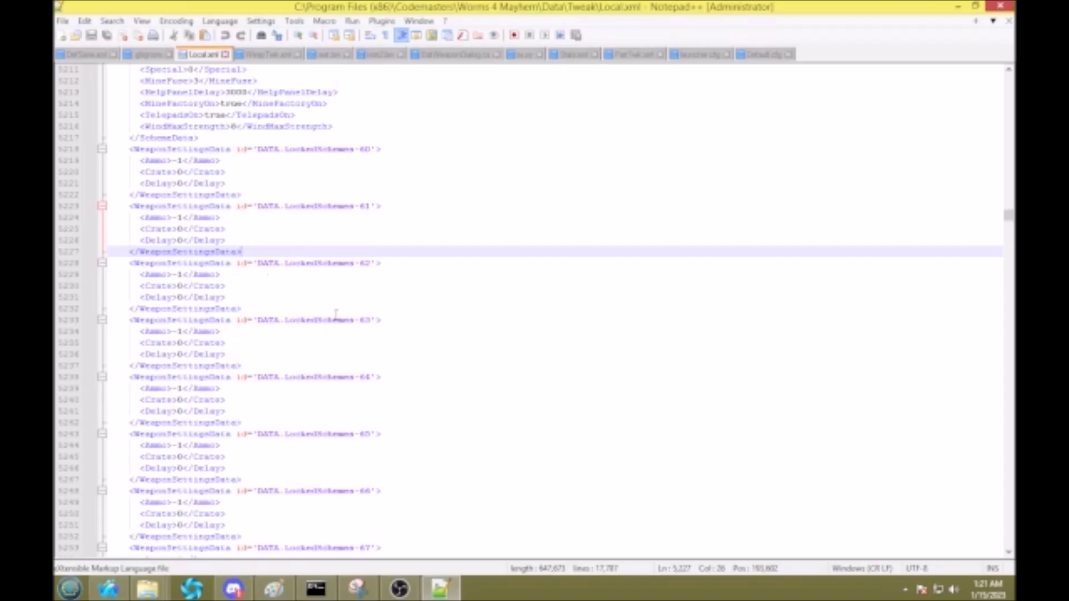
Launch Worms 4 Mayhem and create a custom game style based on Standard.
click(70, 588)
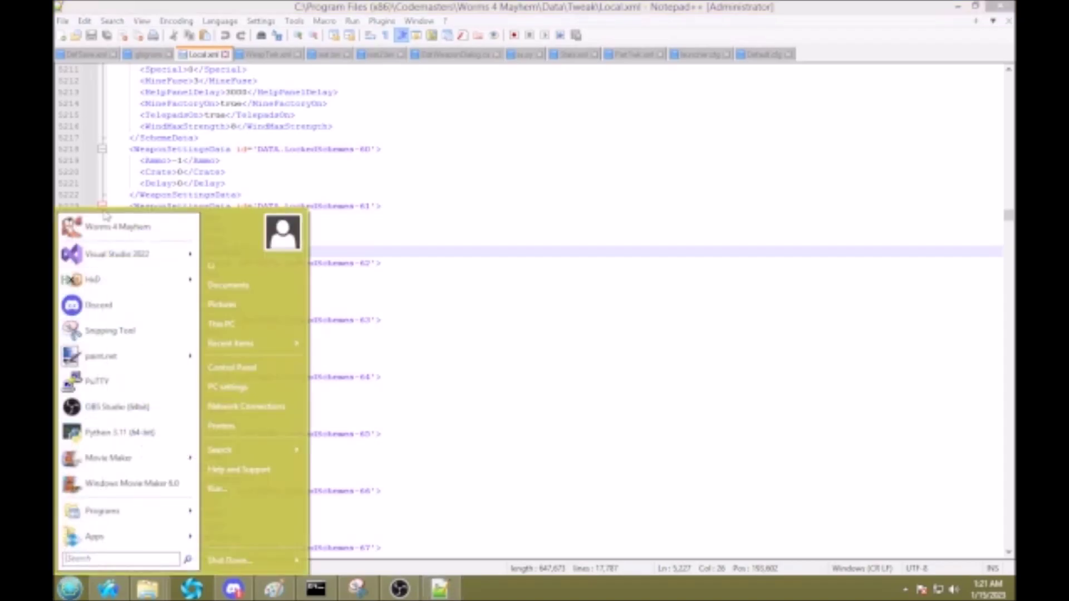
click(109, 226)
click(532, 270)
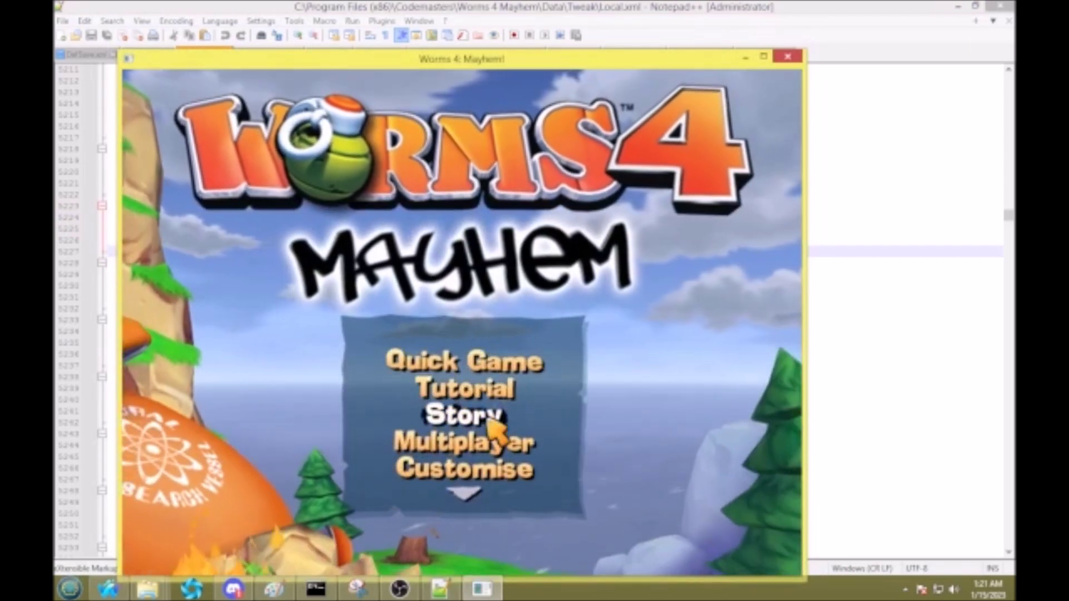
click(491, 470)
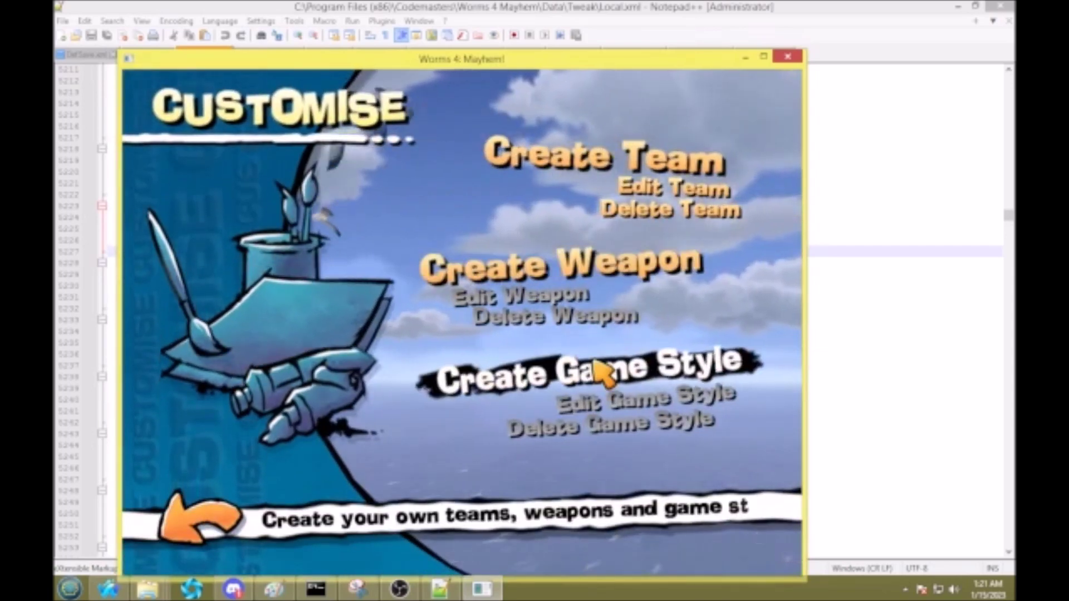
click(604, 374)
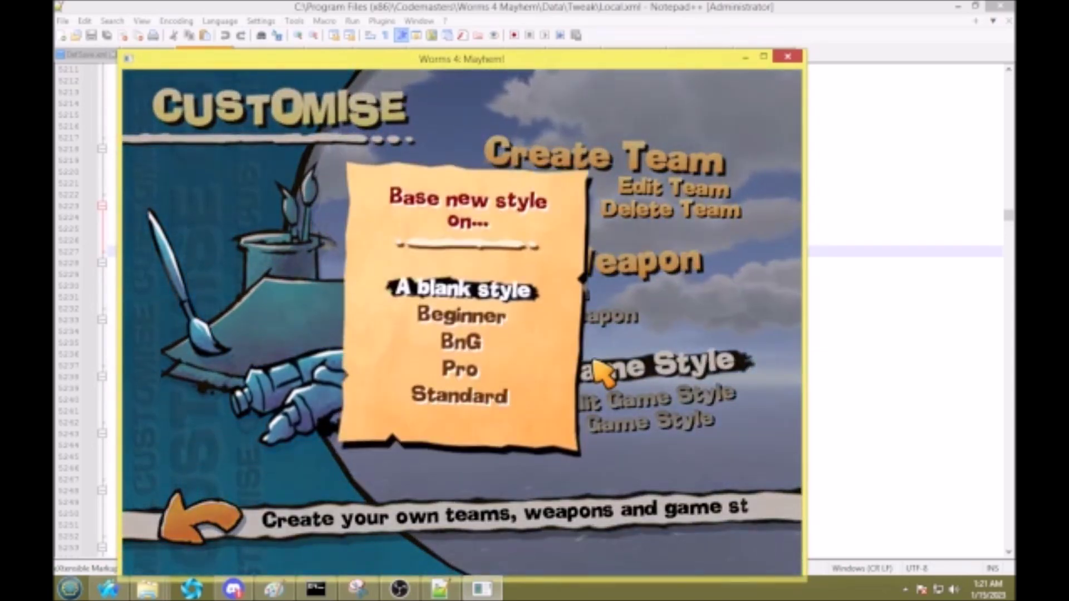
click(472, 411)
Look through all six pages of the game style's settings to check the weapons' ammo, and return to page 1.
click(650, 448)
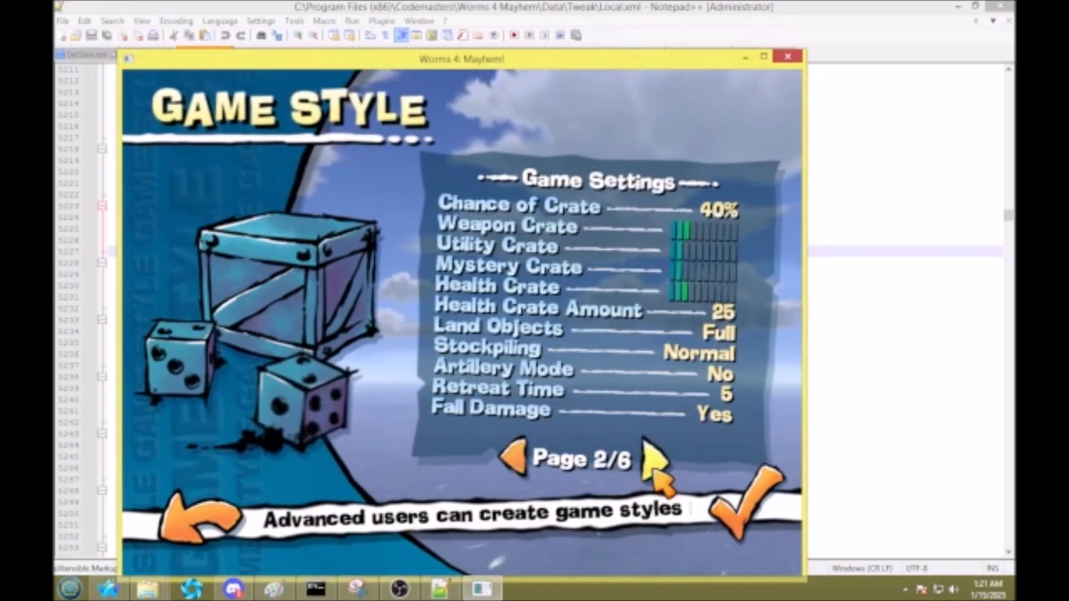
click(651, 456)
click(651, 456)
click(651, 456)
click(651, 457)
click(509, 454)
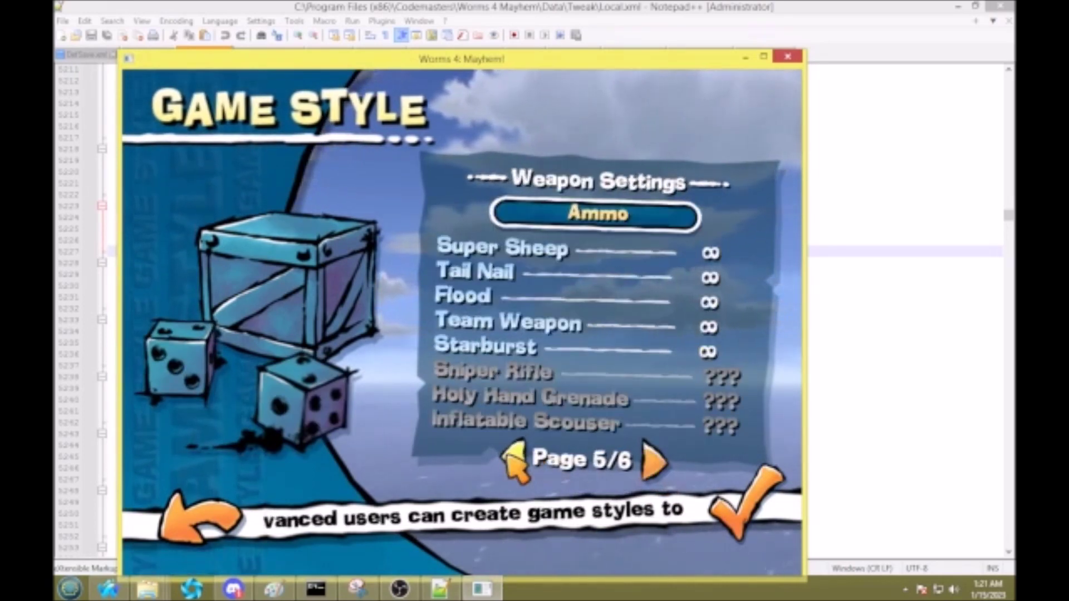
click(510, 453)
click(510, 454)
click(507, 454)
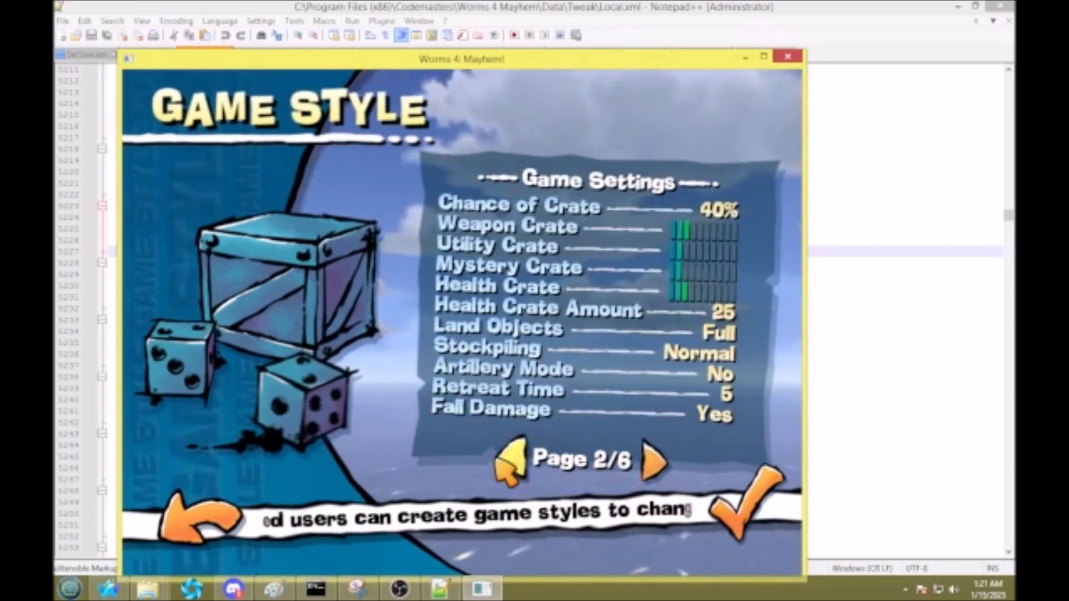
click(508, 459)
Save the game style under the name Chaos and quit the game.
click(743, 493)
click(469, 338)
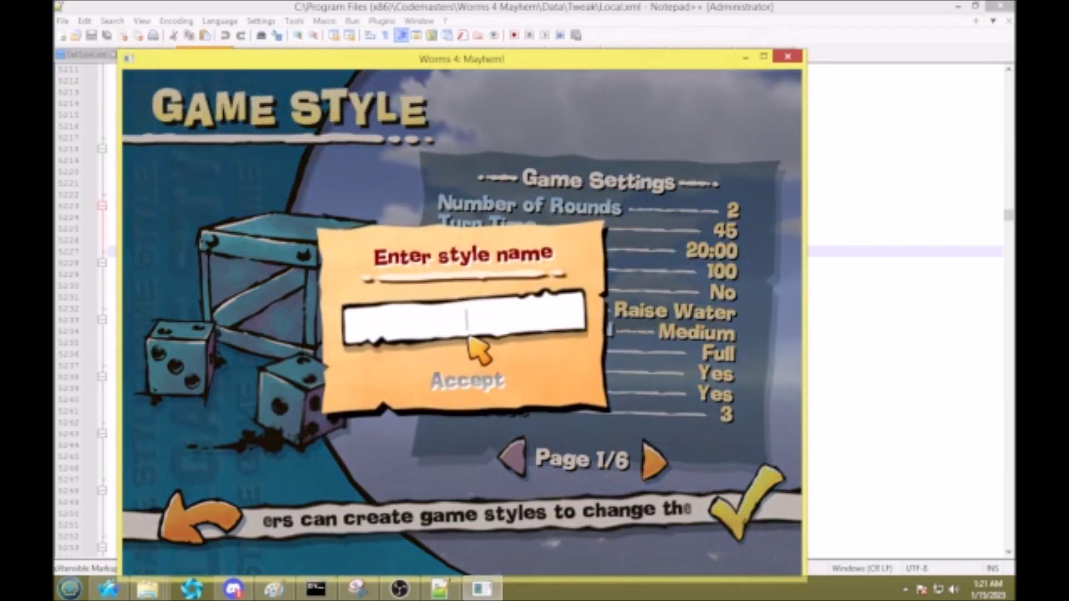
text(Chaos)
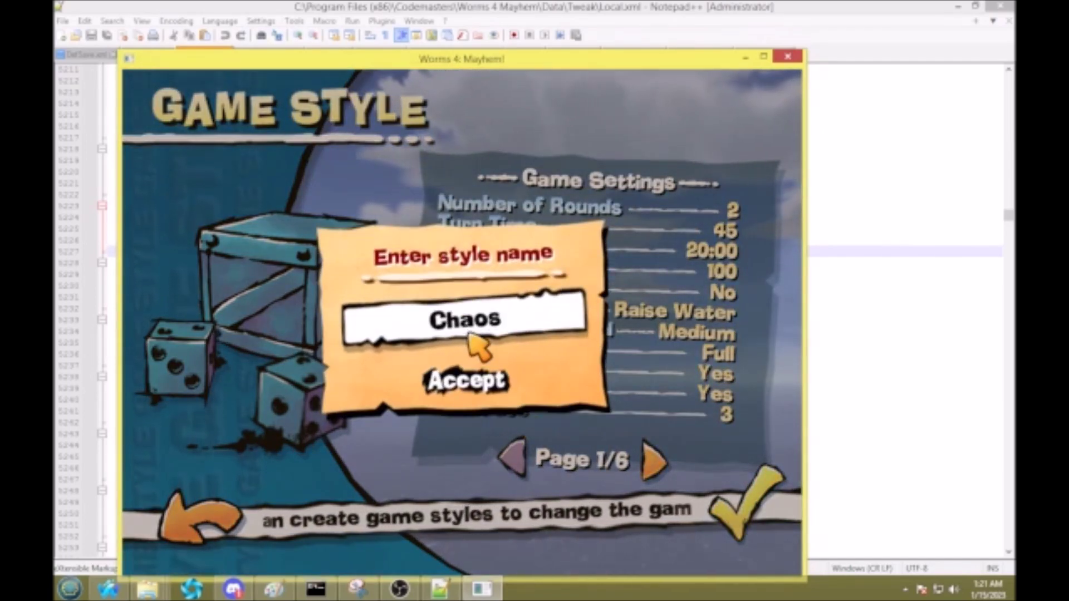
key(Return)
click(479, 345)
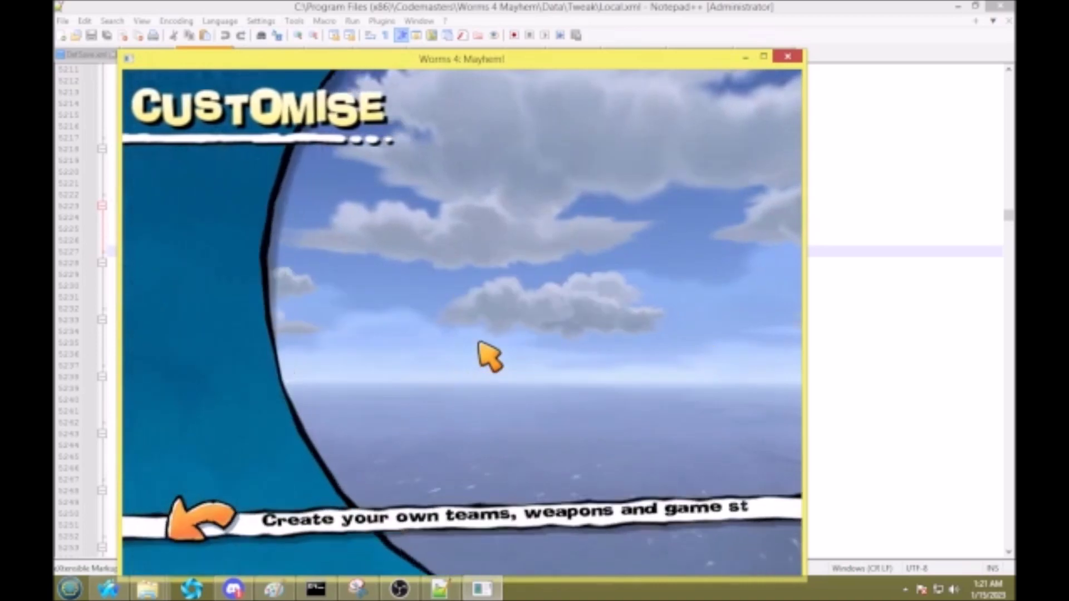
key(Escape)
click(465, 375)
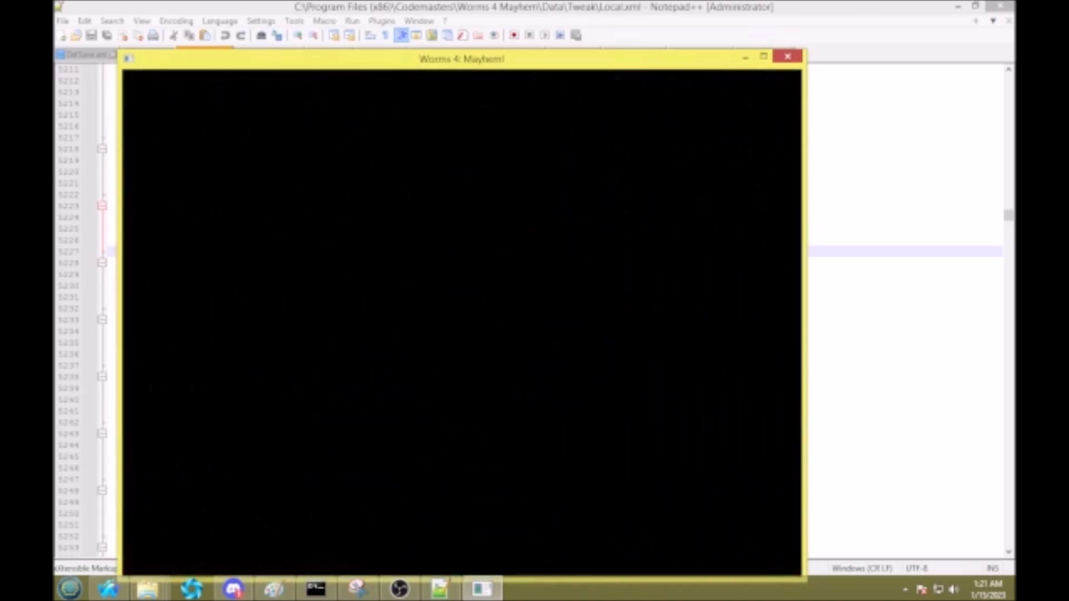
Switch to the Tweak folder in File Explorer and delete the modified Local.xml, granting administrator permission.
key(alt+Tab)
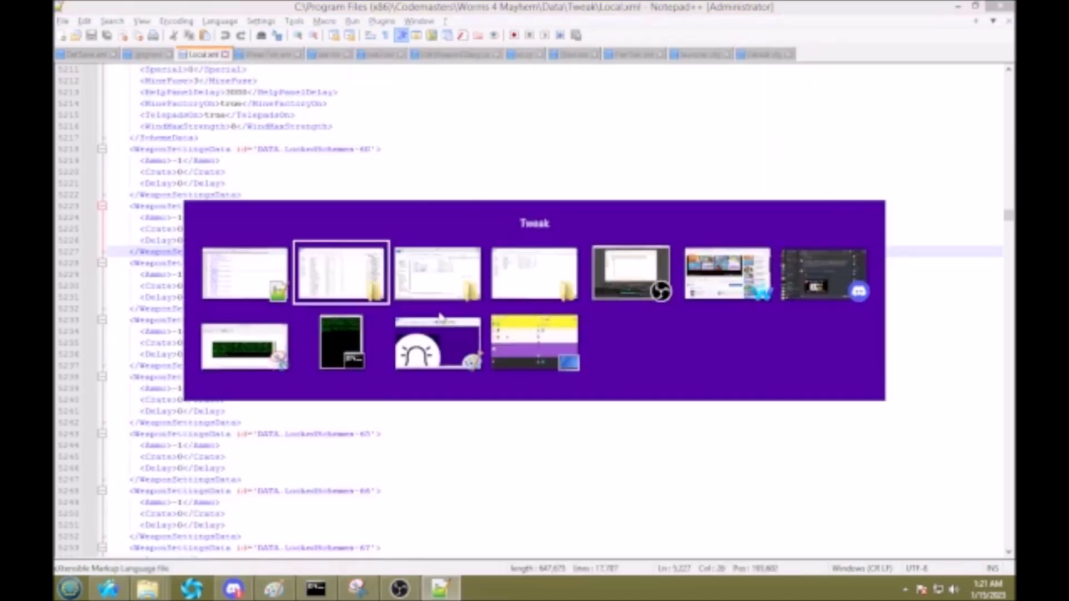
key(Delete)
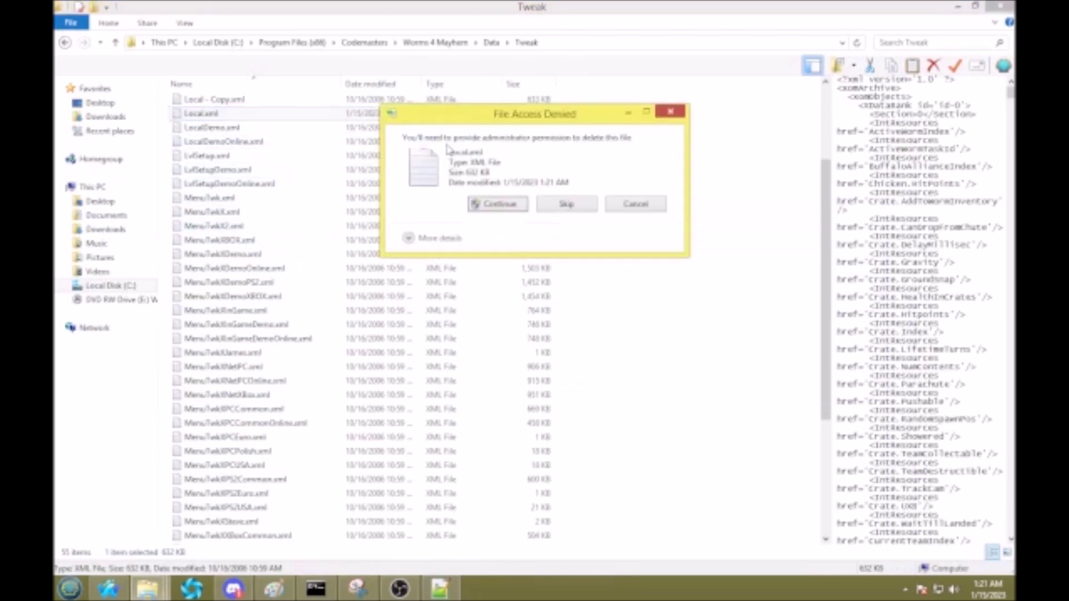
click(517, 206)
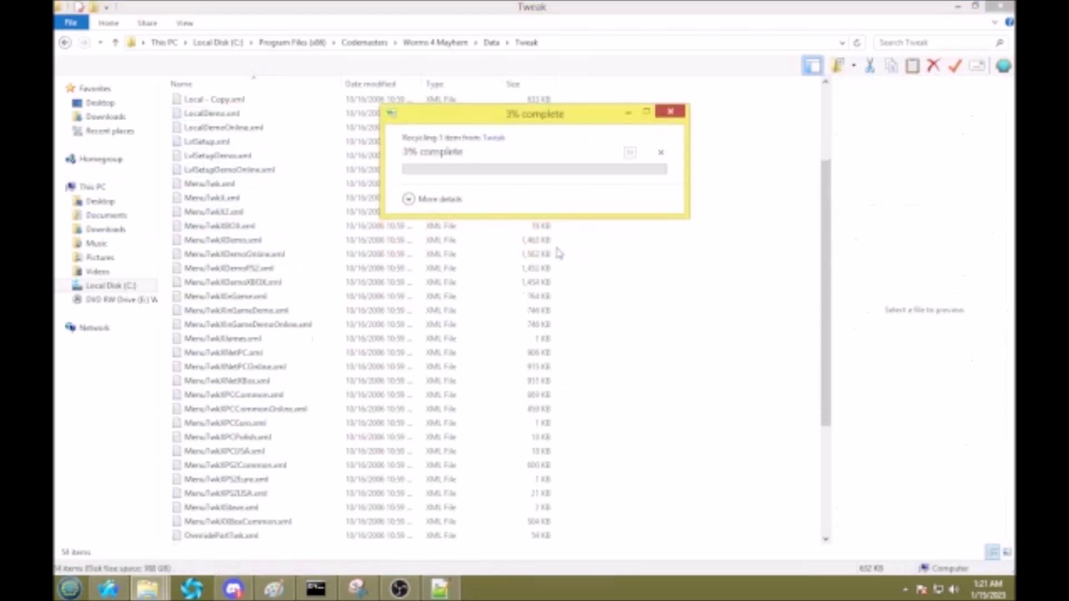
Rename the backup file Local - Copy.xml in the Tweak folder to Local.xml, with no space before the extension.
click(305, 102)
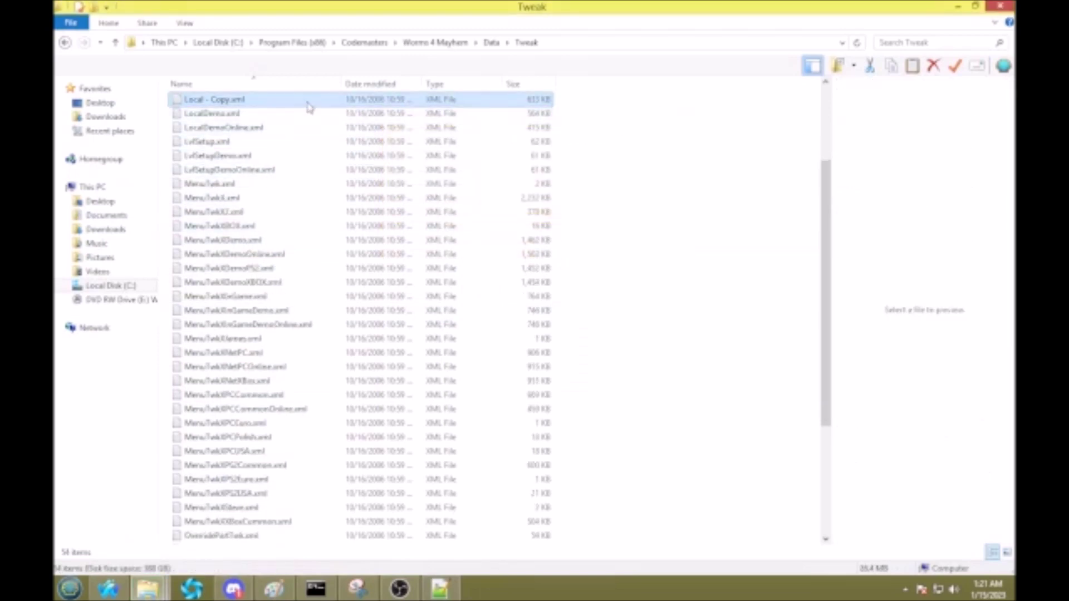
right_click(306, 102)
click(344, 271)
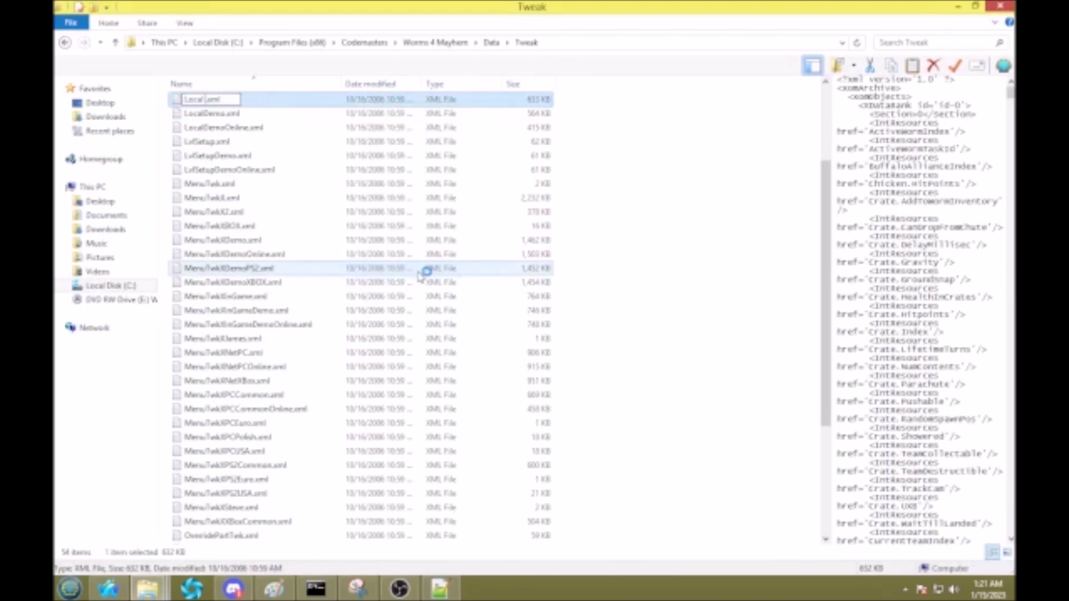
text(Local)
click(362, 102)
right_click(362, 102)
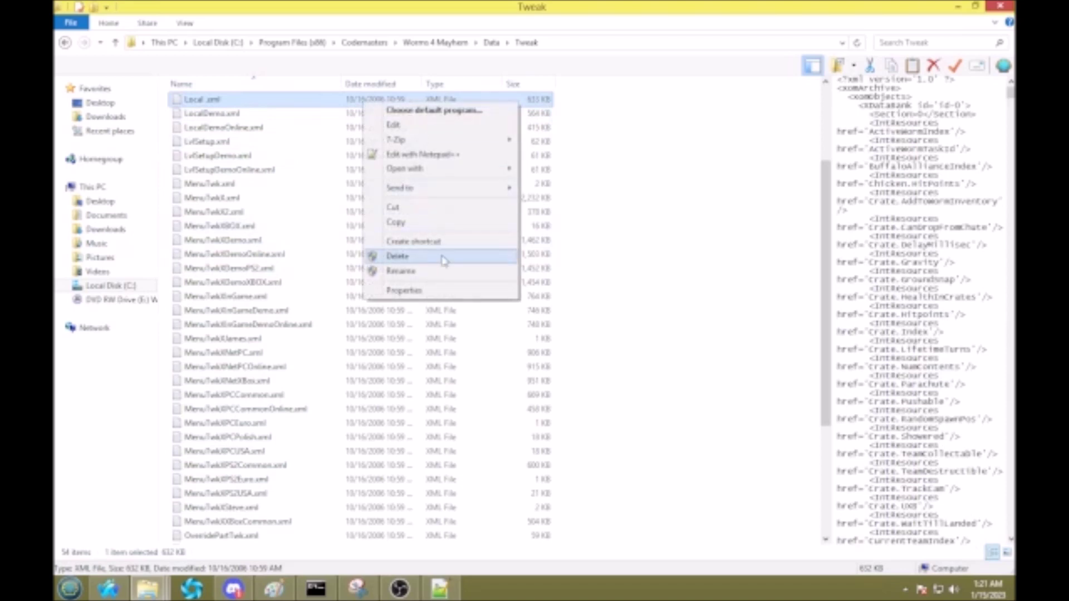
click(445, 270)
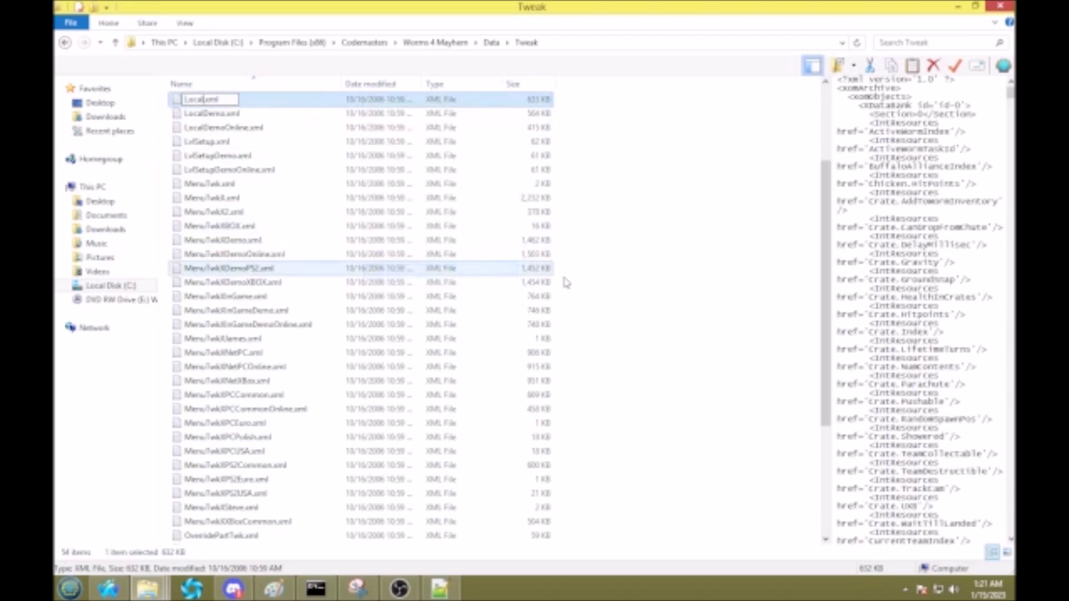
key(Return)
Launch Worms 4 Mayhem again and get to its main menu.
click(69, 588)
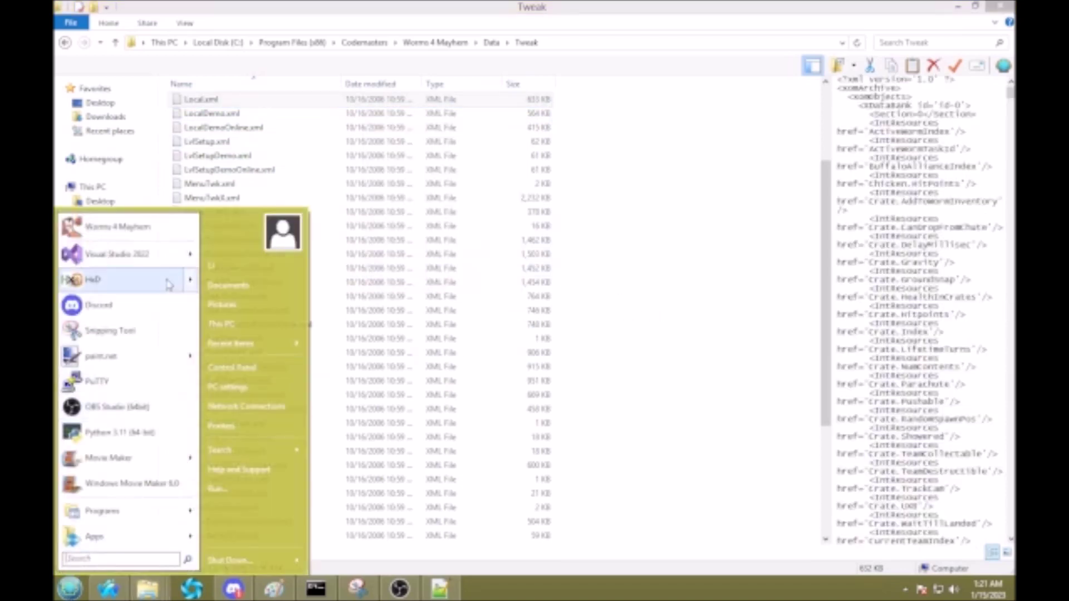
click(167, 234)
click(517, 266)
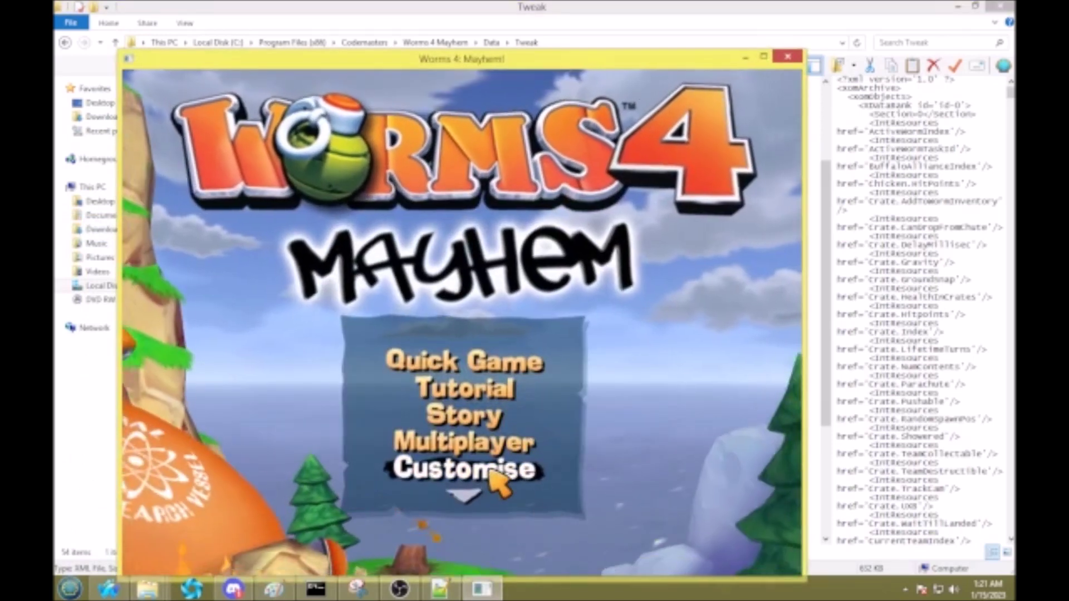
click(507, 468)
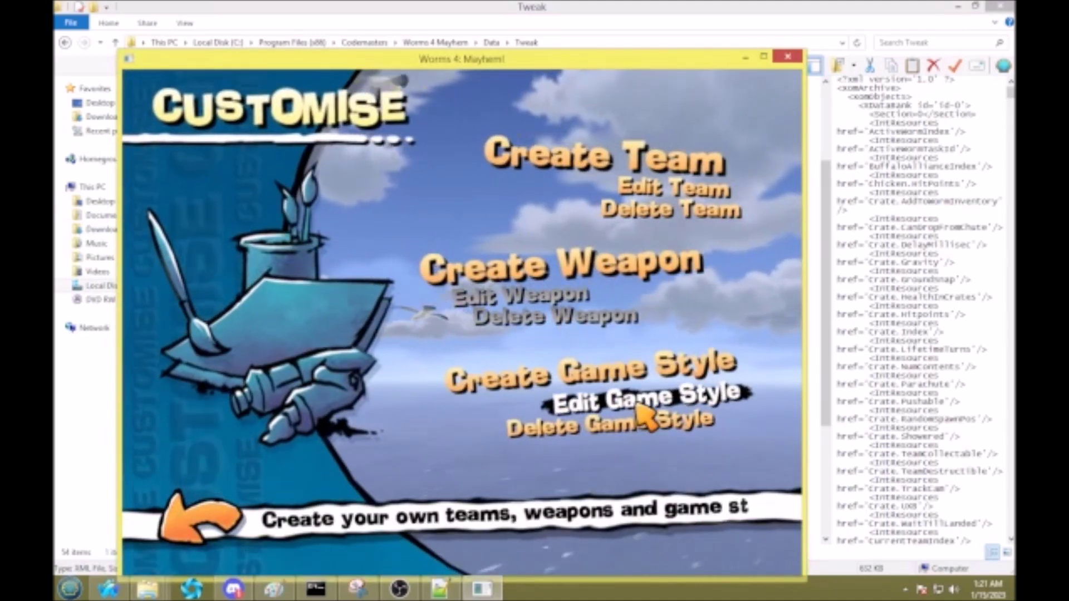
click(668, 400)
key(Escape)
key(Escape)
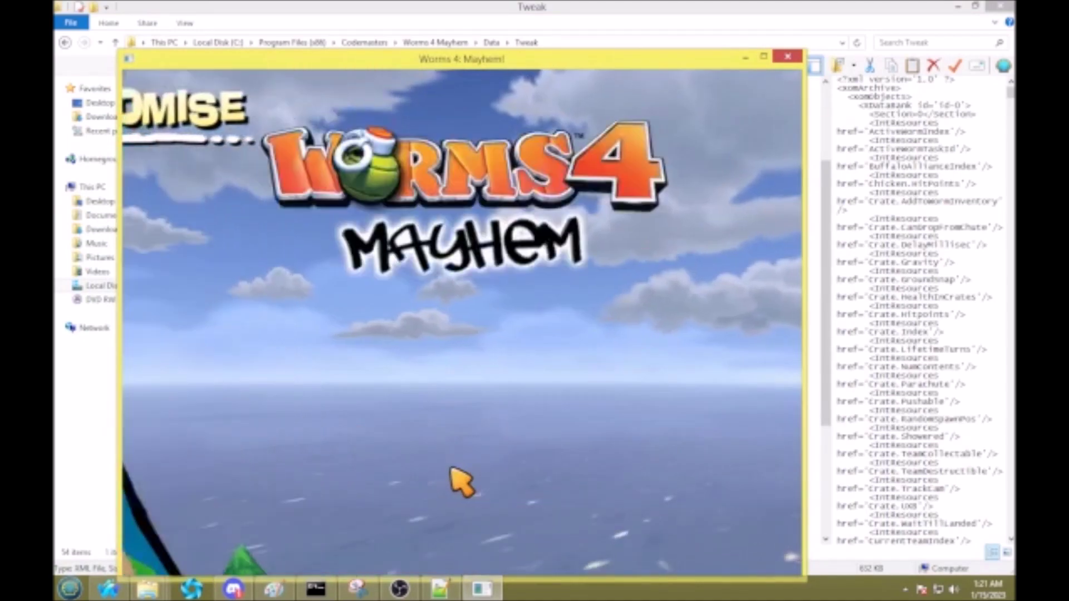
Set up a multiplayer Deathmatch and choose Chaos as its game style.
click(510, 445)
click(471, 287)
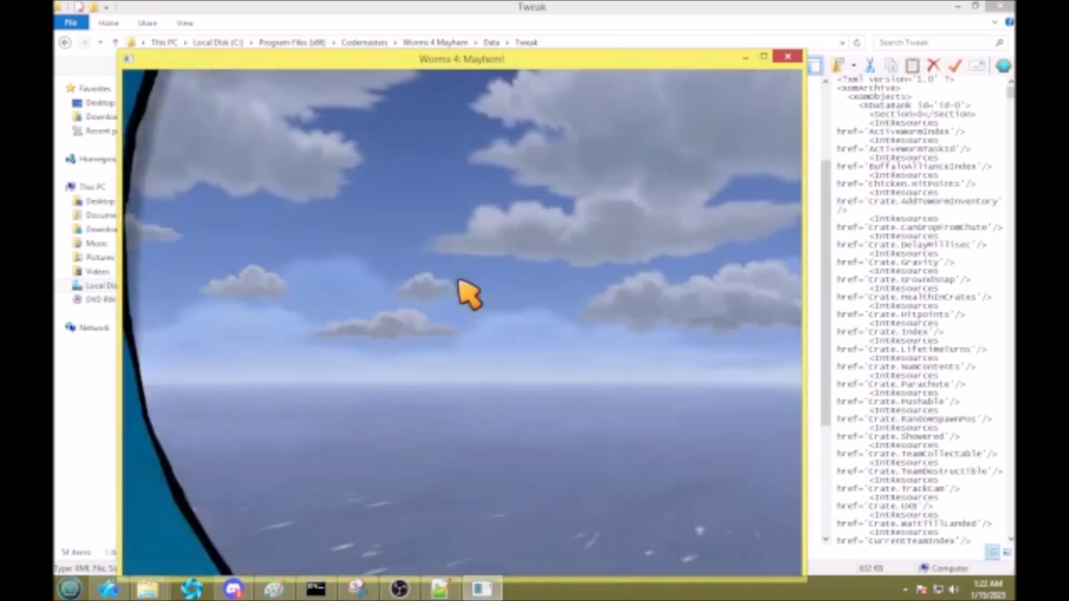
click(320, 439)
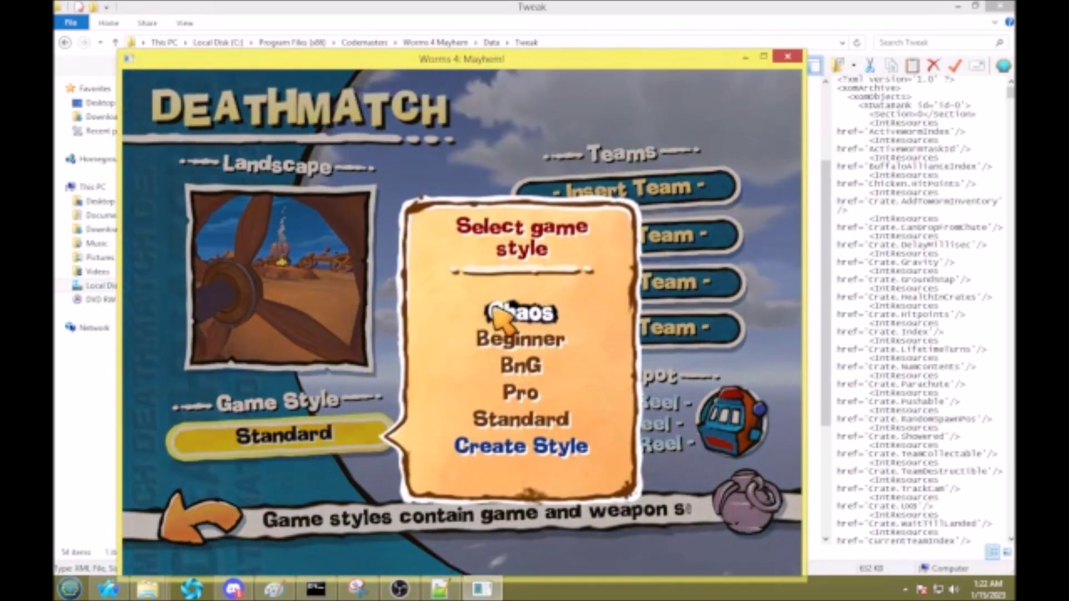
click(490, 309)
Add the Gunslingers and Scots teams to the Deathmatch and start the match.
click(579, 257)
key(Down)
key(Return)
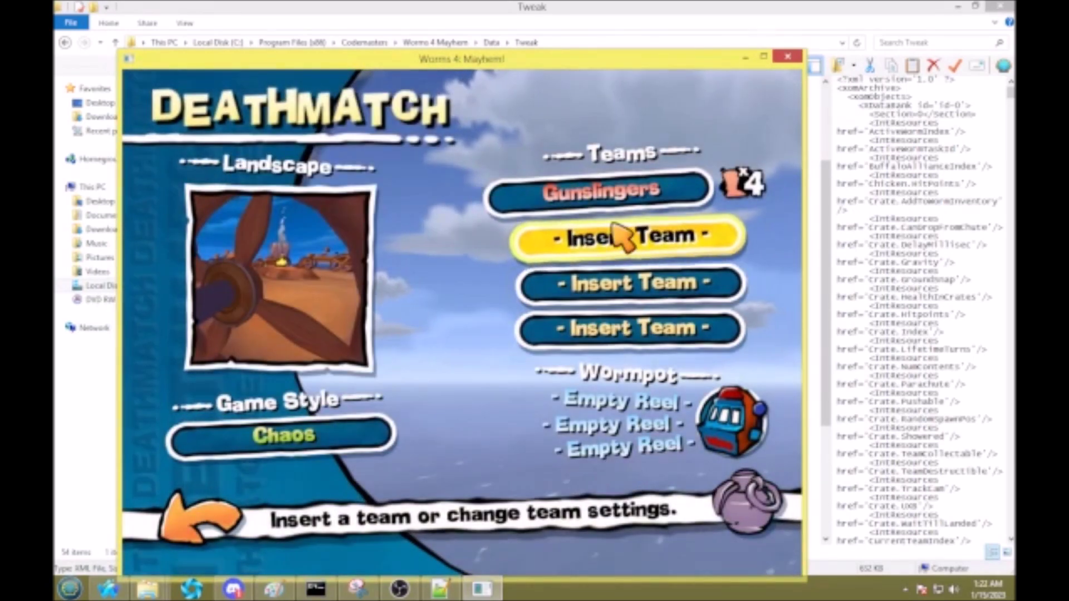
click(622, 237)
click(377, 242)
click(740, 501)
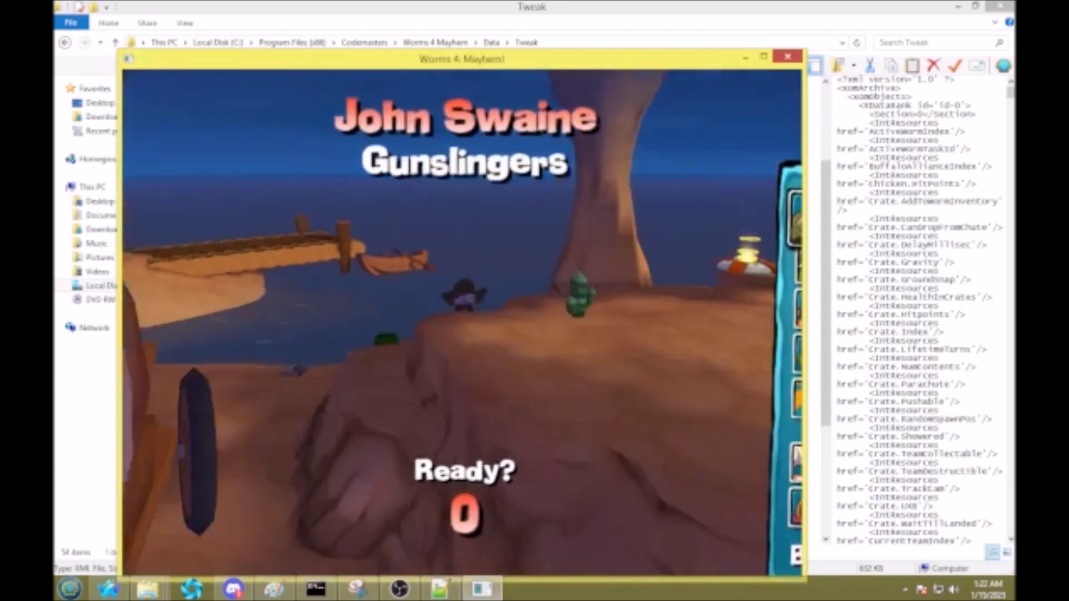
Choose a weapon from the in-game arsenal and fire it at the landscape from the overhead view.
key(Tab)
click(647, 359)
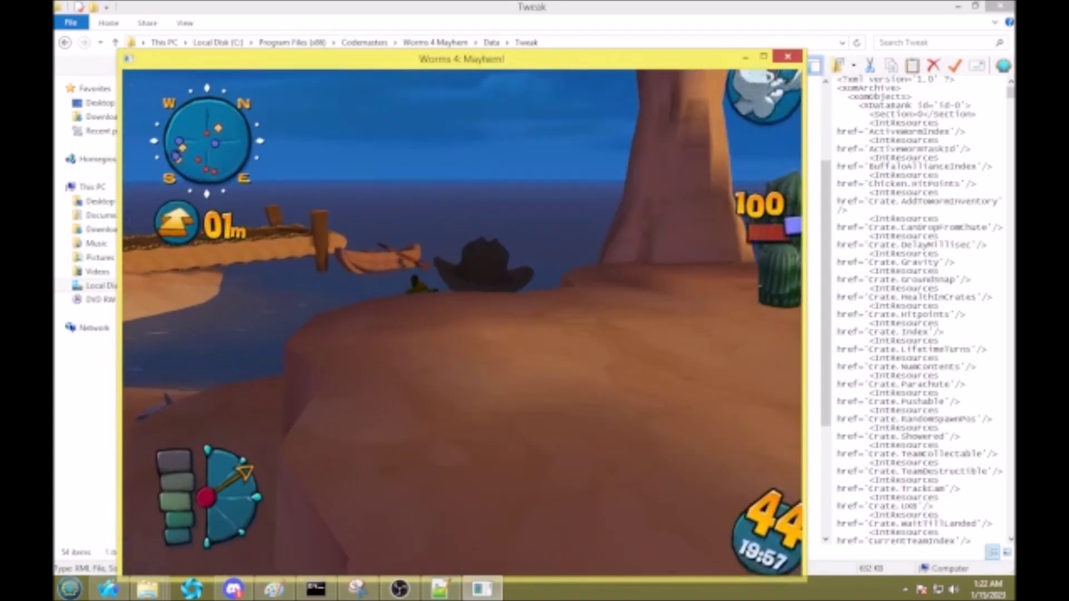
scroll(462, 323, down, 4)
key(space)
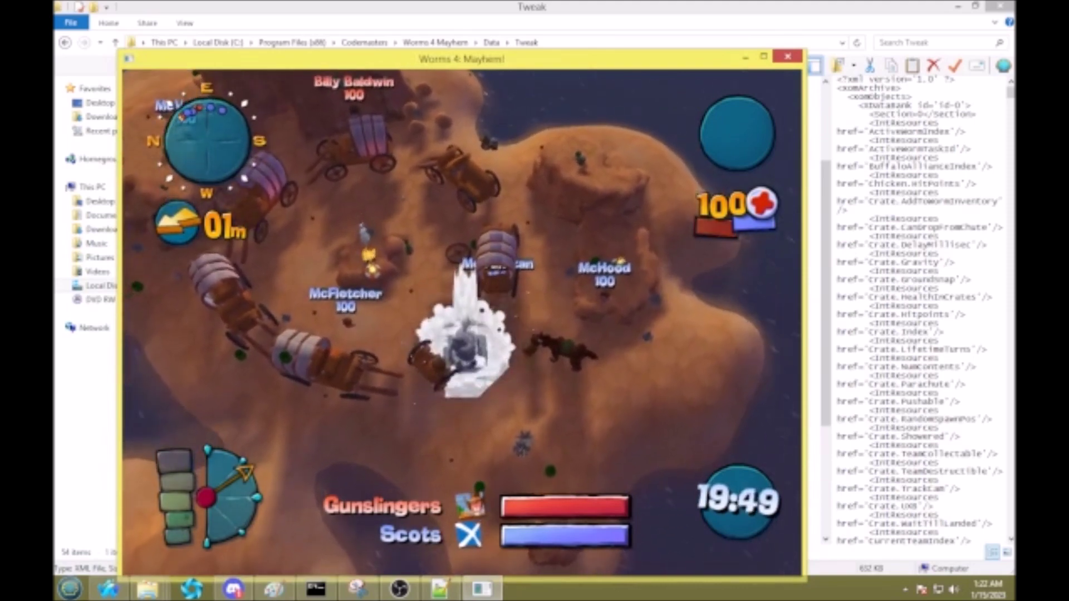
Pause and quit the match, and exit the game from the main menu.
key(Escape)
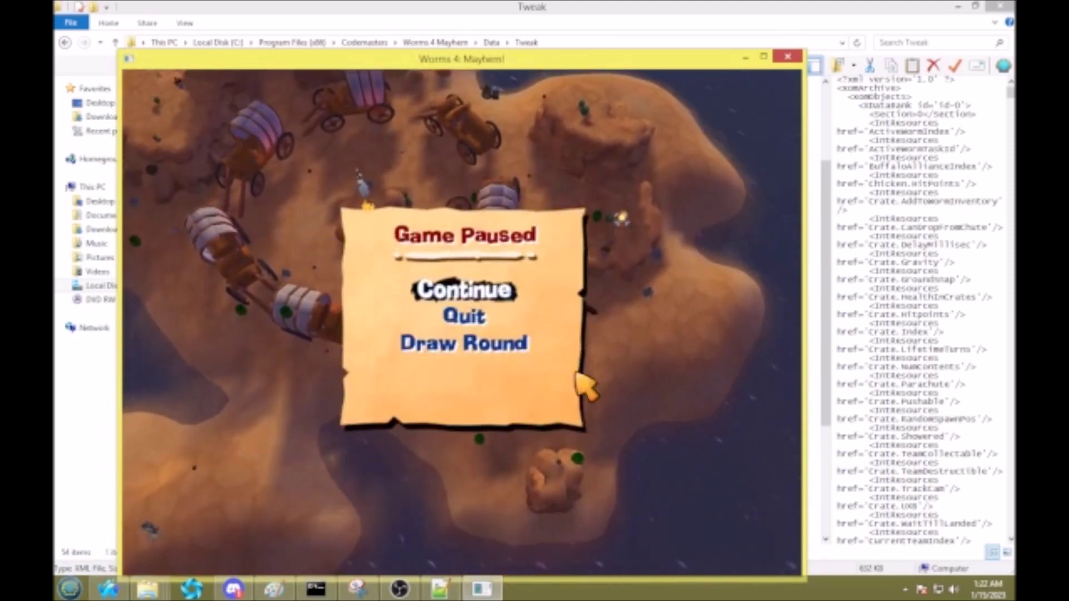
click(462, 383)
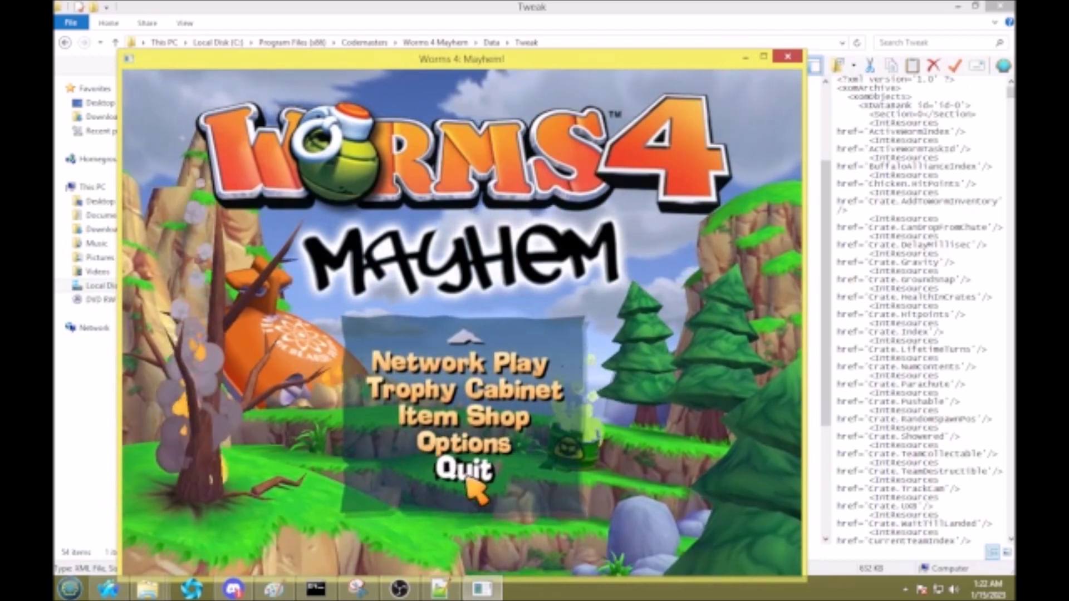
click(477, 487)
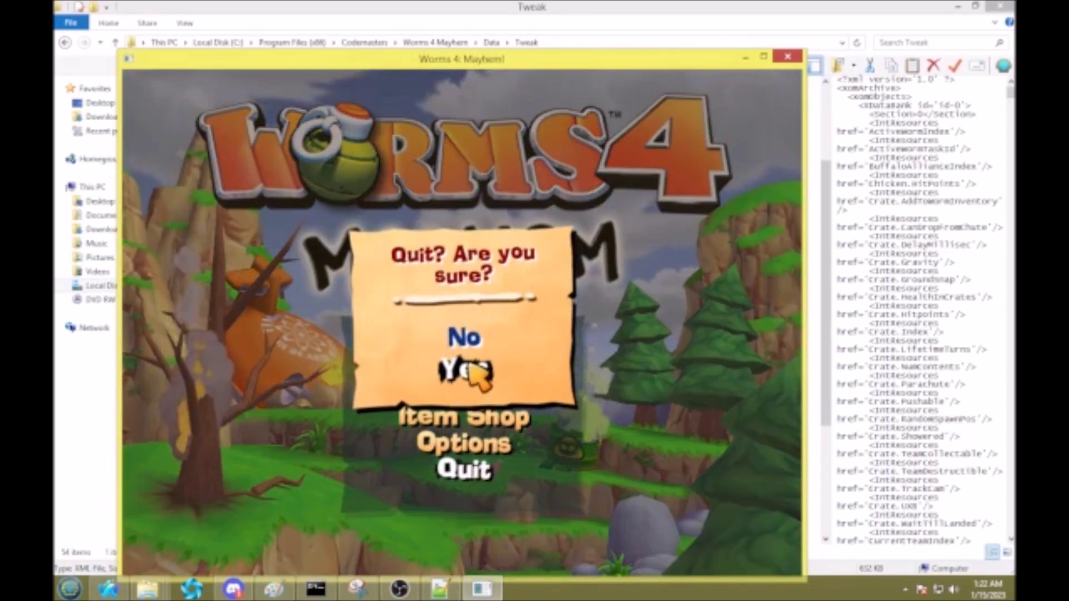